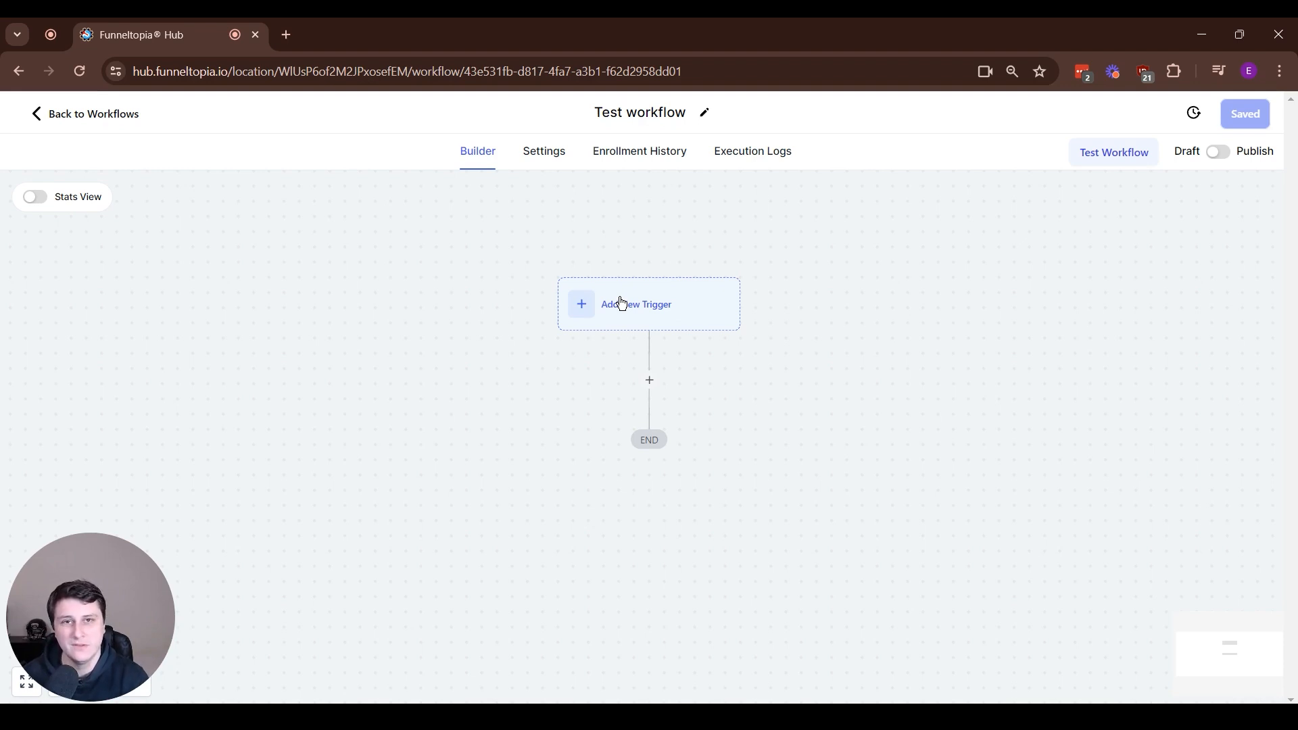
Step: Start a Form Submitted trigger for the workflow and add a "Form is" filter to it
click(622, 303)
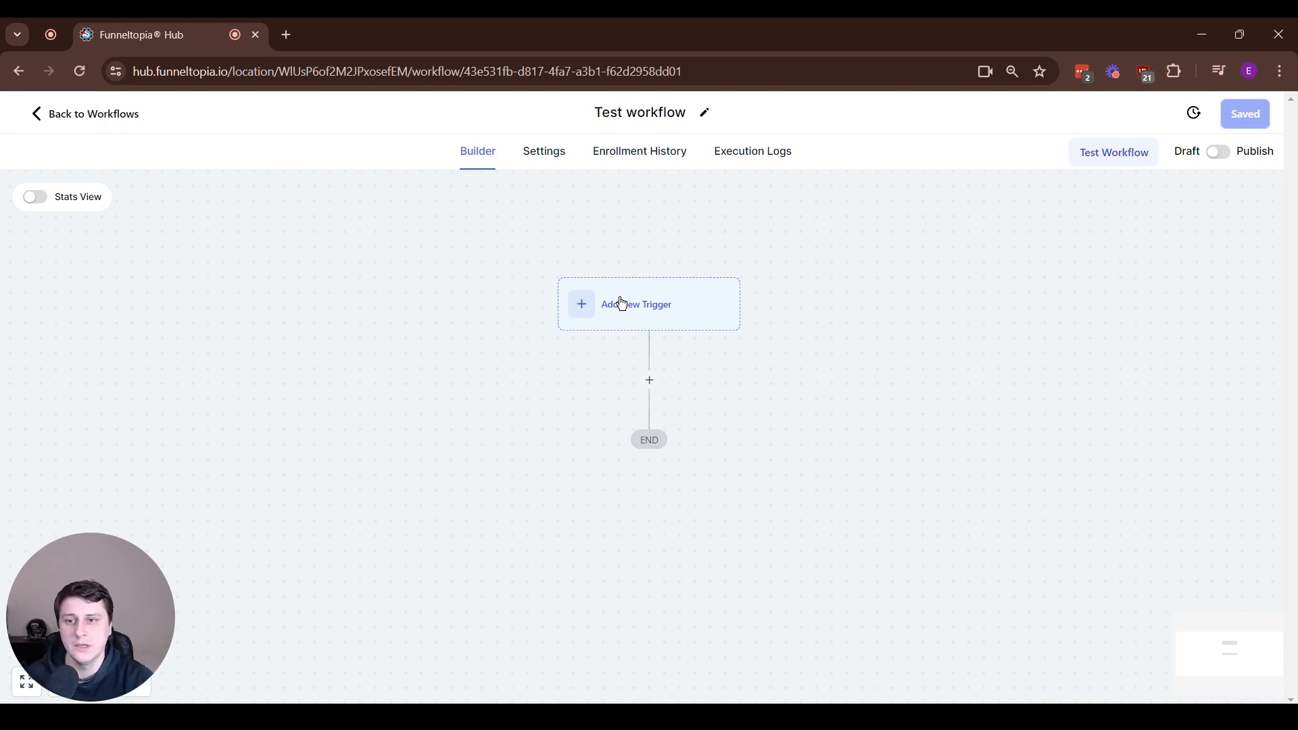
click(958, 292)
text(form)
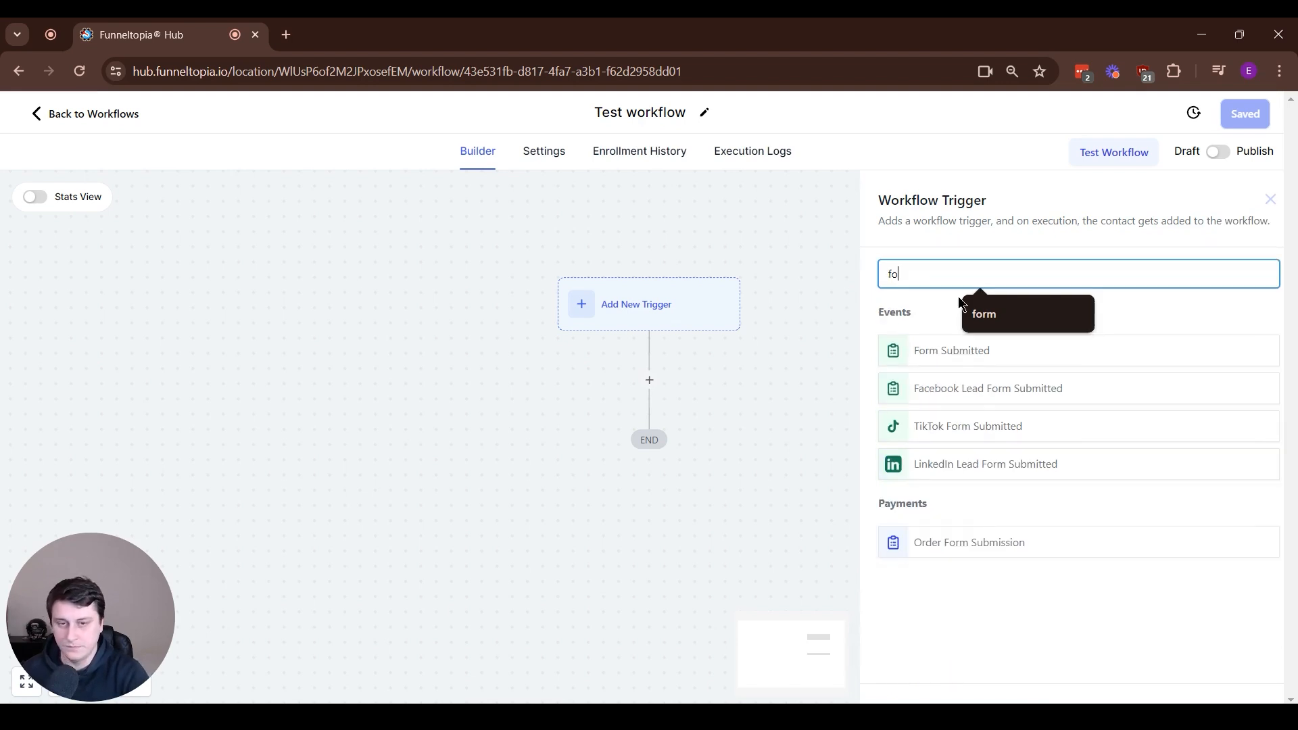
click(1015, 356)
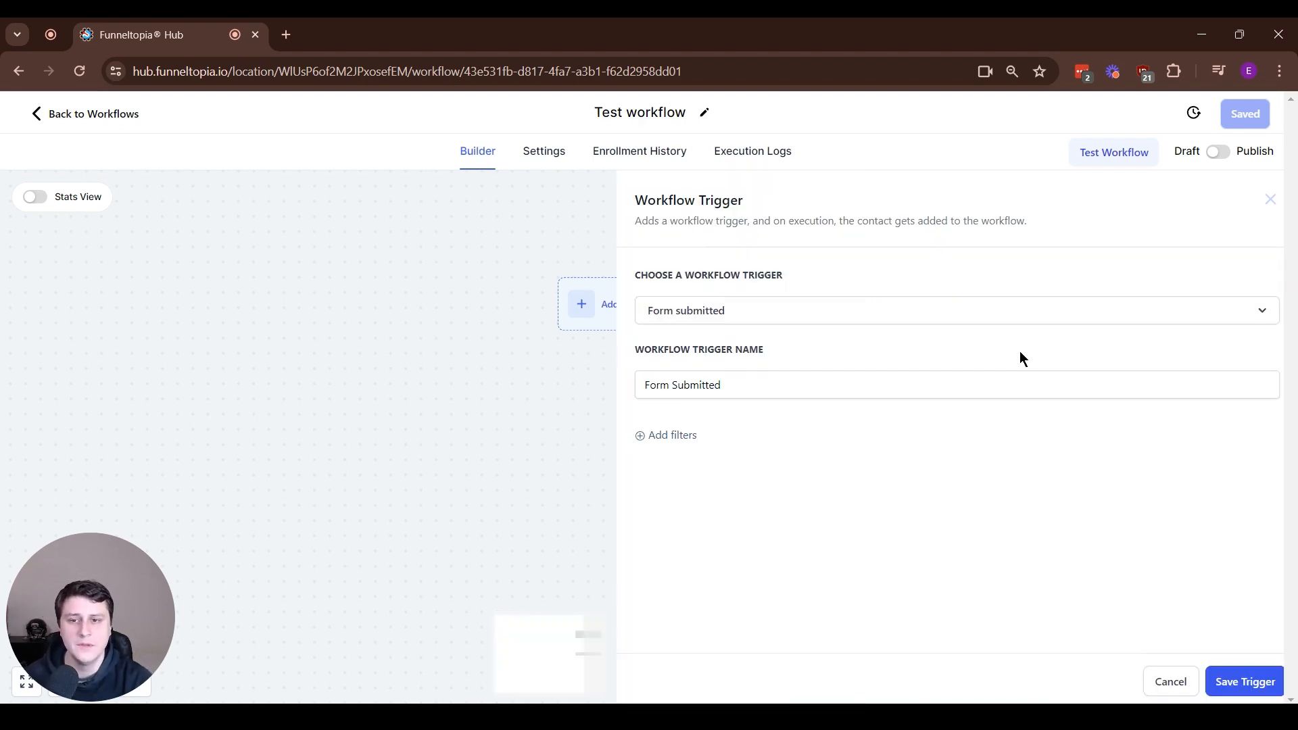
click(669, 435)
click(679, 458)
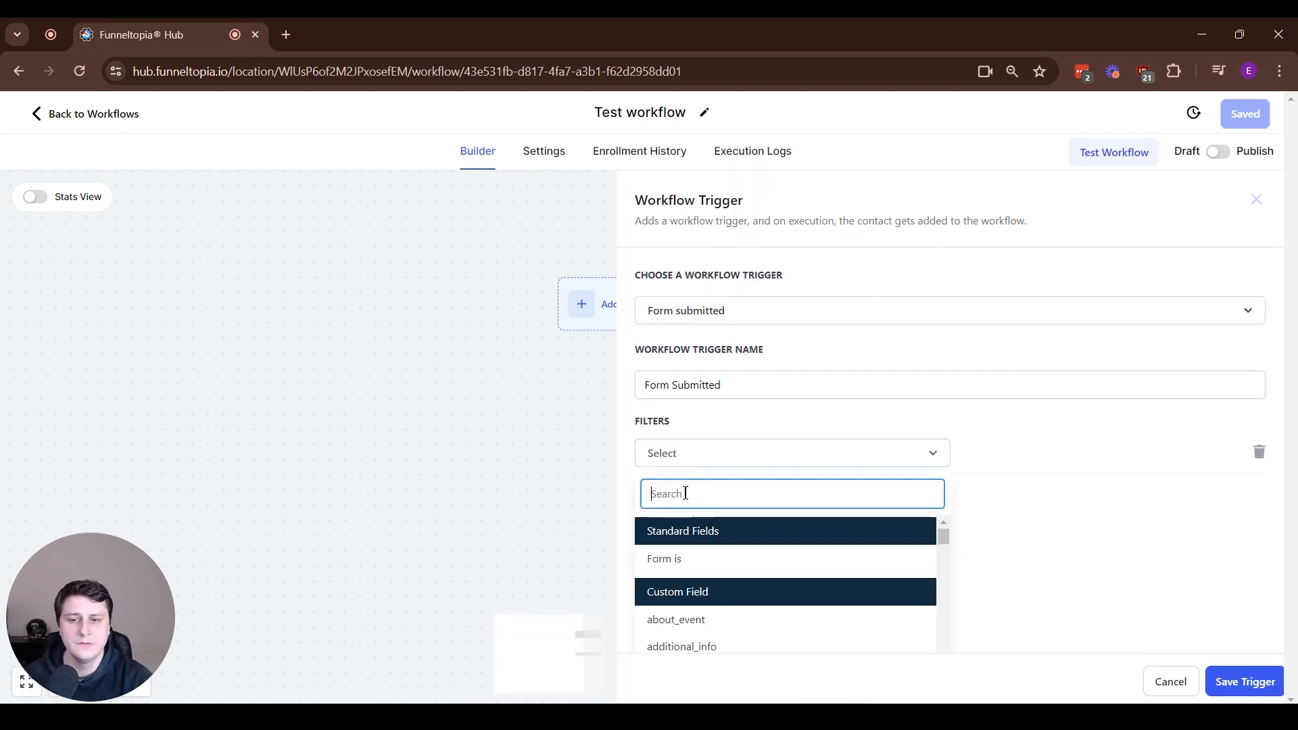
click(690, 560)
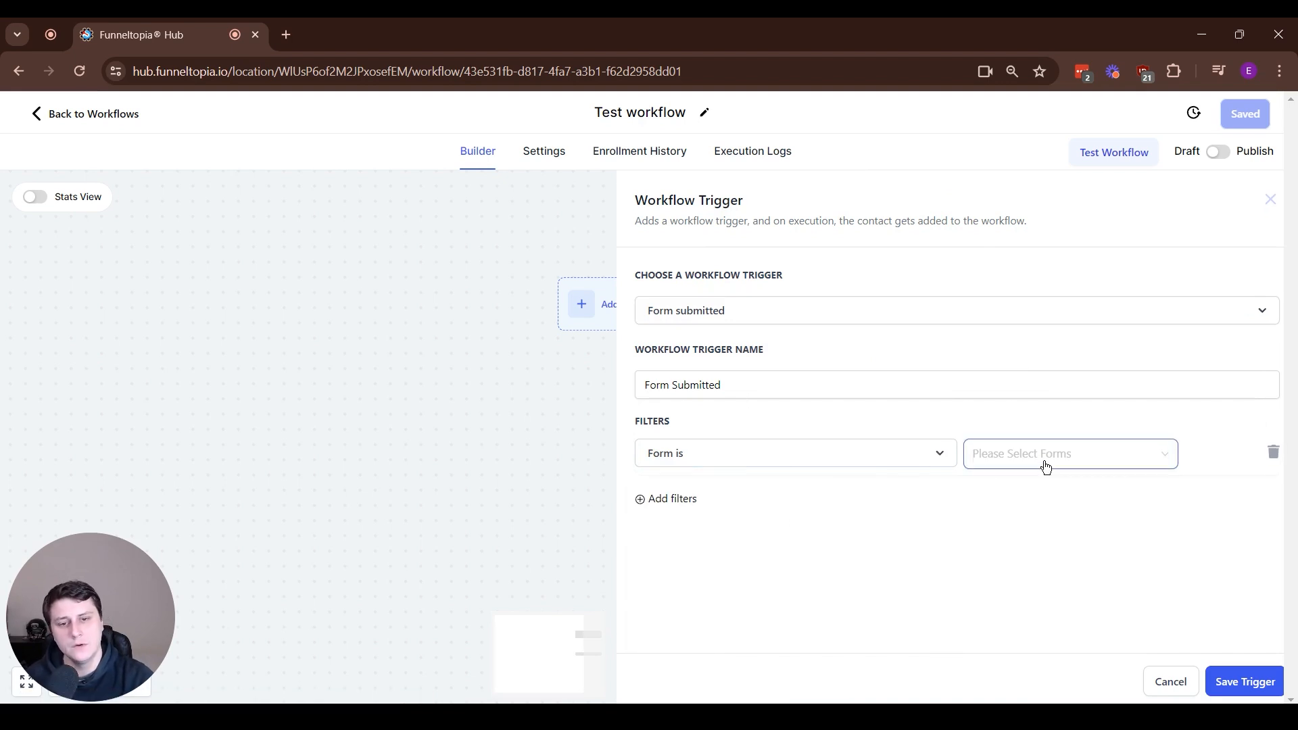
Step: Pick Form 33, Hair Services, START HERE Lead Funnel and Calendar Opt In for the form filter, then discard the trigger
click(1046, 468)
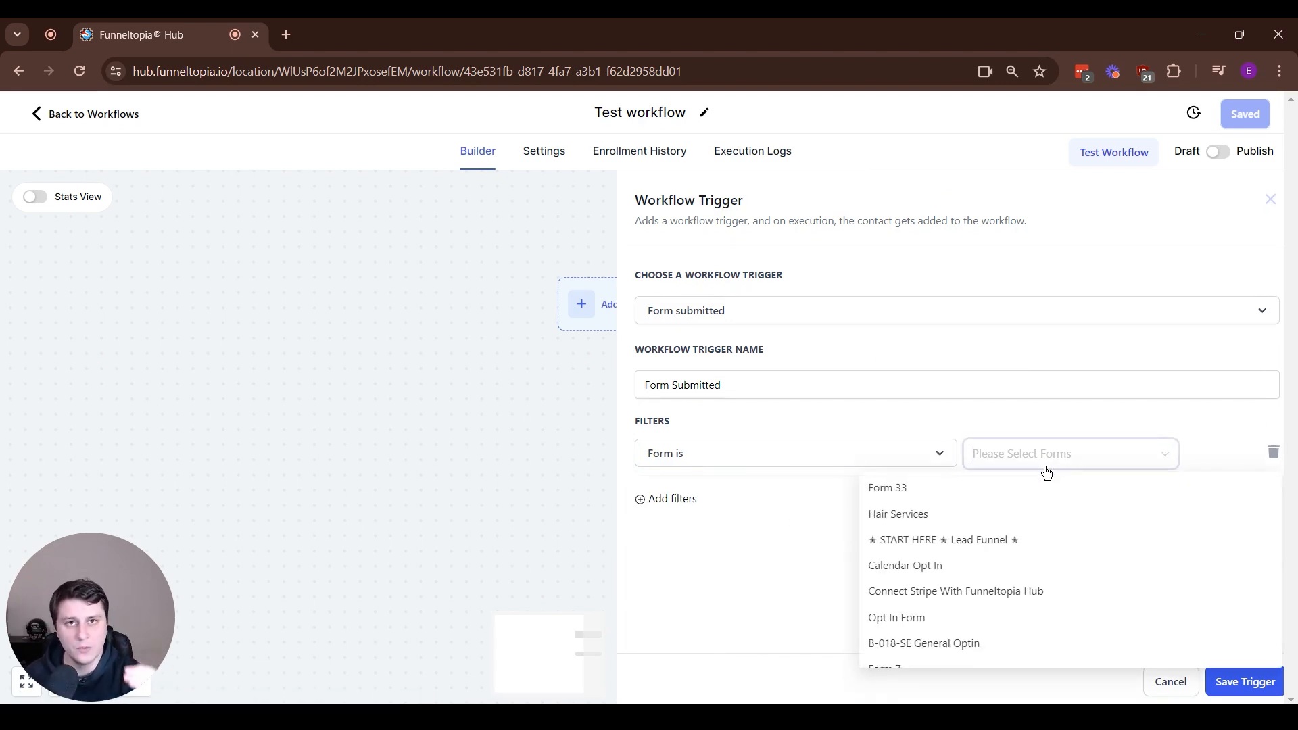
click(960, 488)
click(950, 515)
click(949, 541)
click(945, 590)
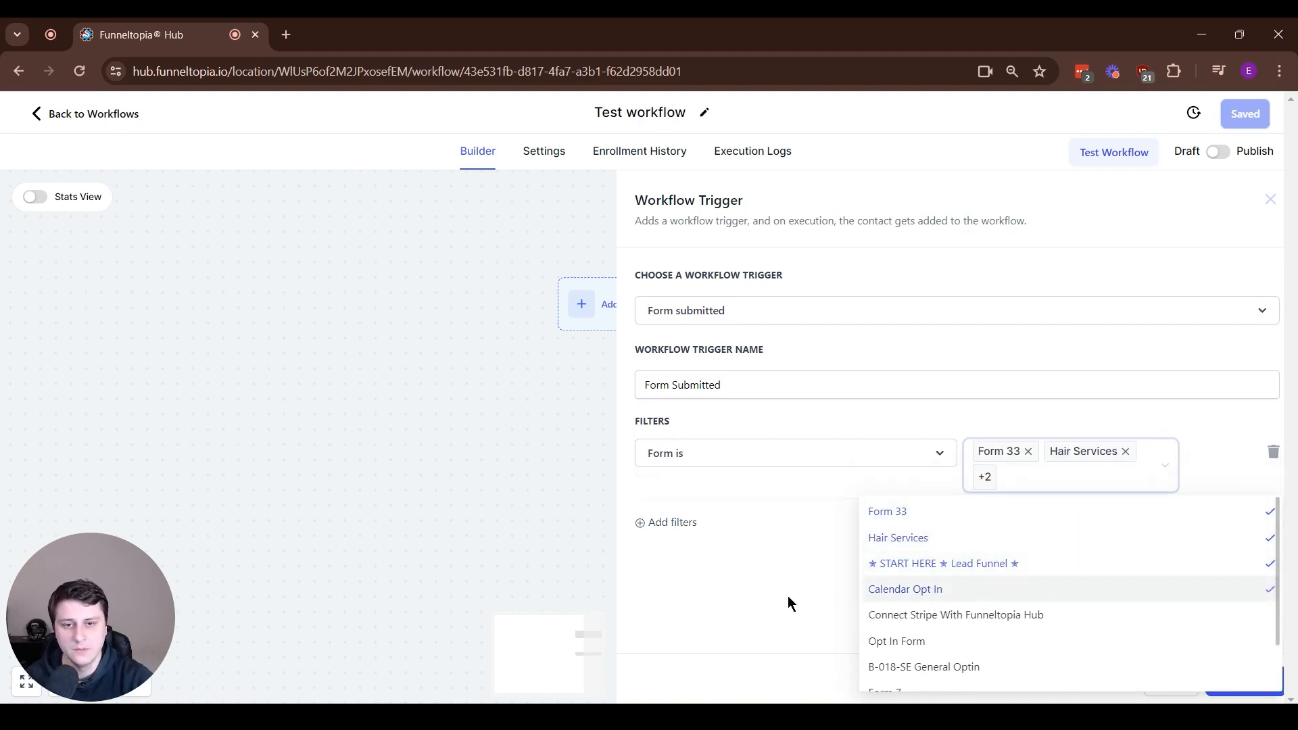
click(713, 643)
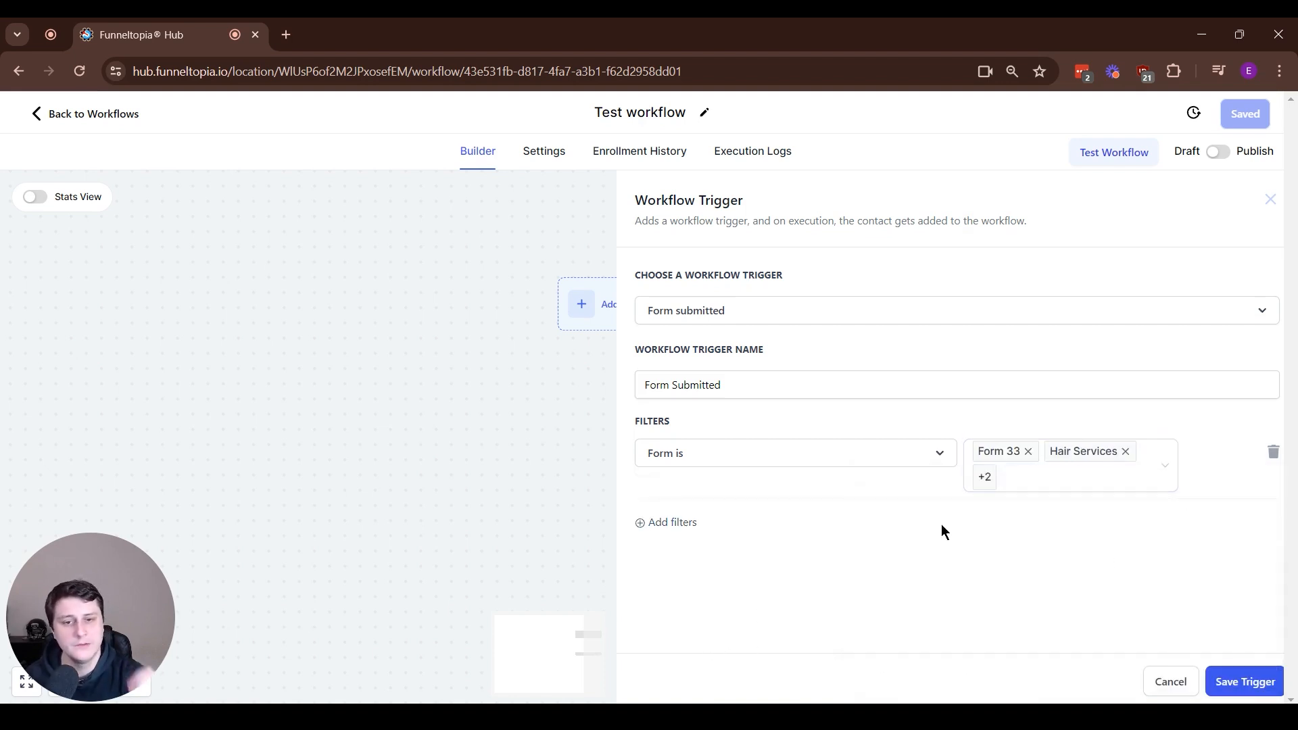
click(1164, 688)
Step: Start a Survey Submitted trigger for the workflow and add a "Survey is" filter to it
click(631, 323)
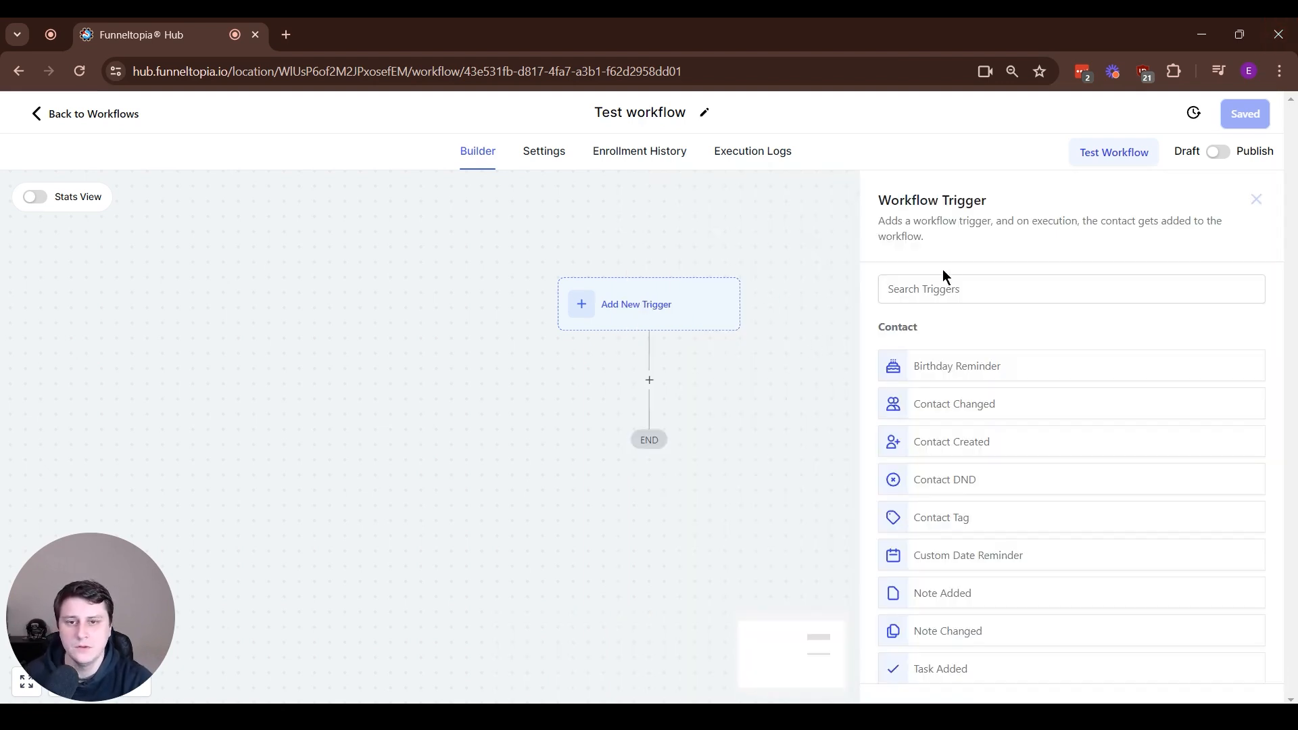
click(950, 288)
text(surve)
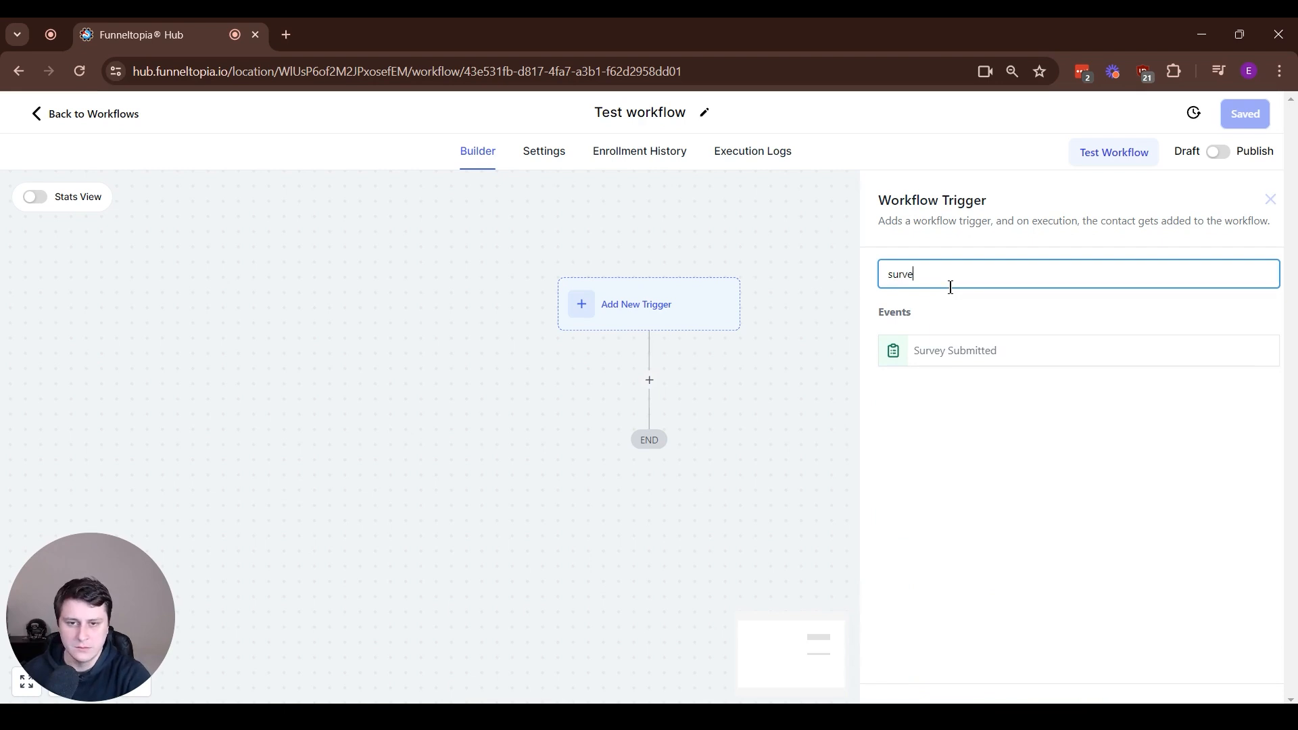
click(958, 351)
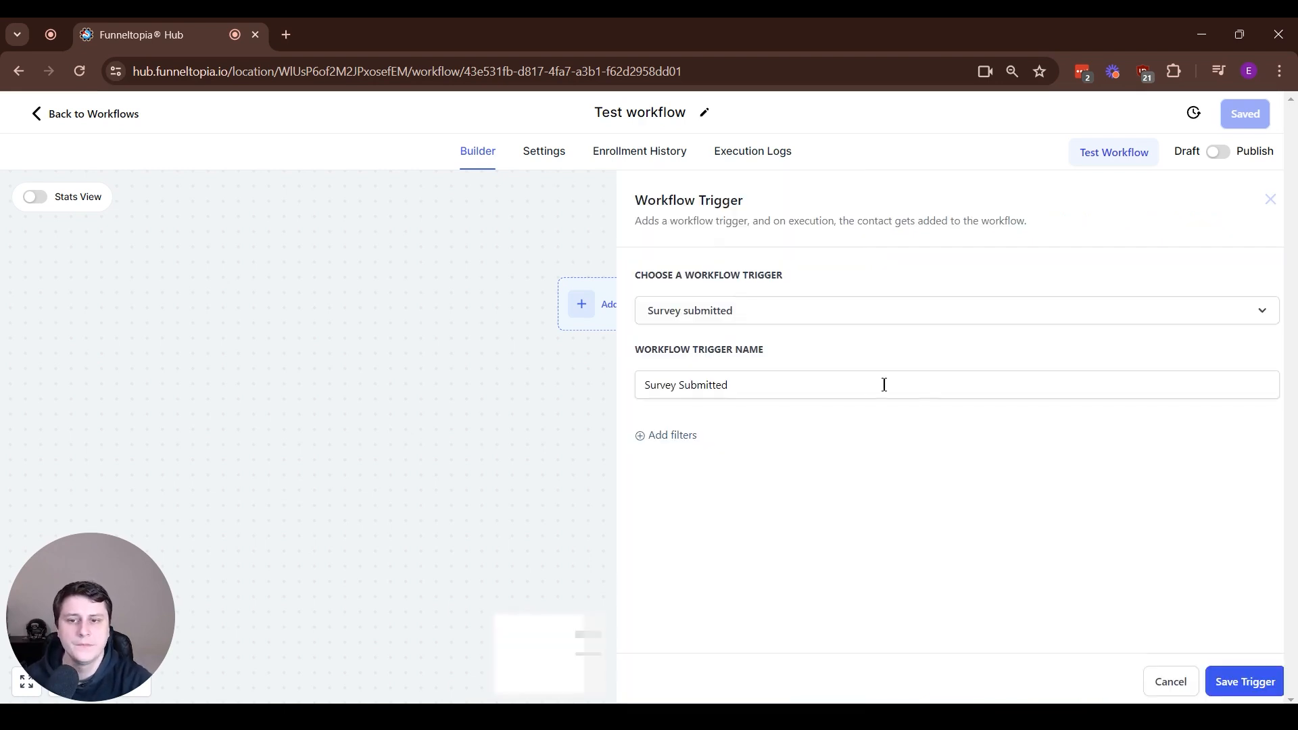
click(676, 435)
click(681, 458)
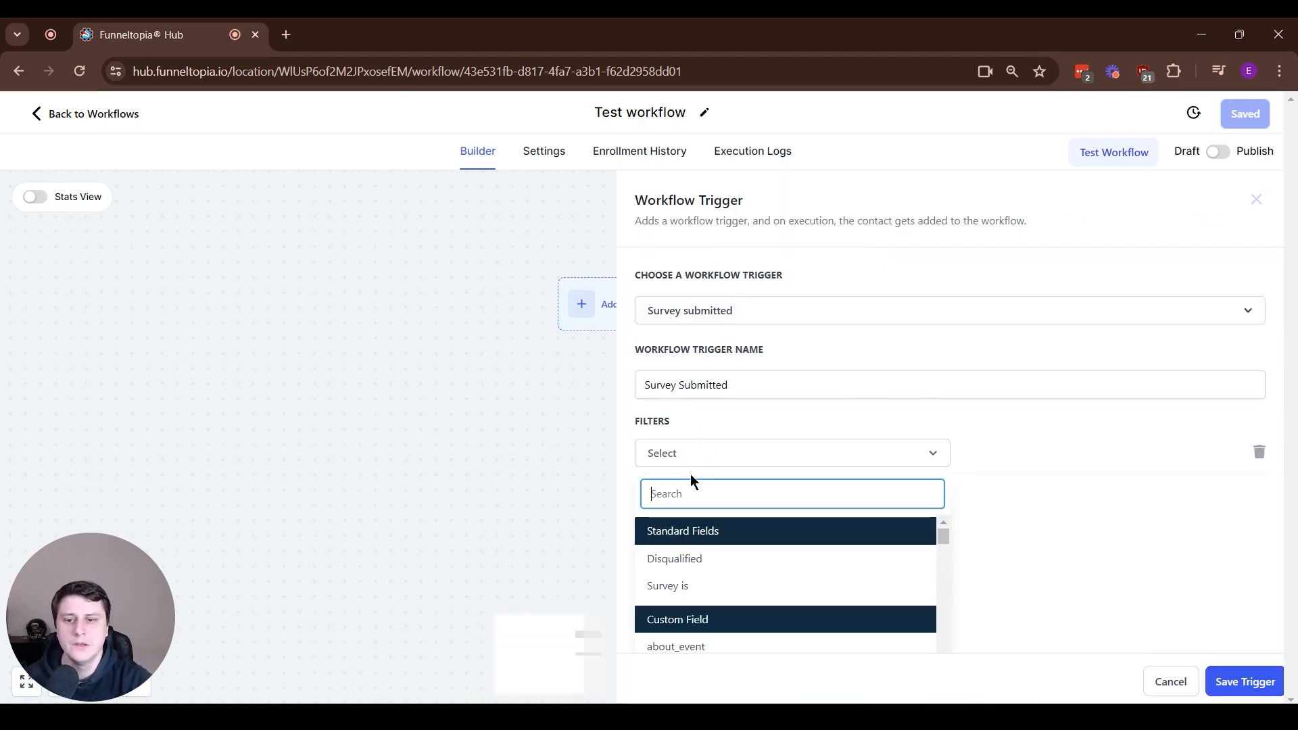
click(707, 585)
Step: Pick Survey 3, Survey 5, Survey 4, Marketing Audit Survey and Survey 2 for the survey filter, then discard the trigger
click(1007, 465)
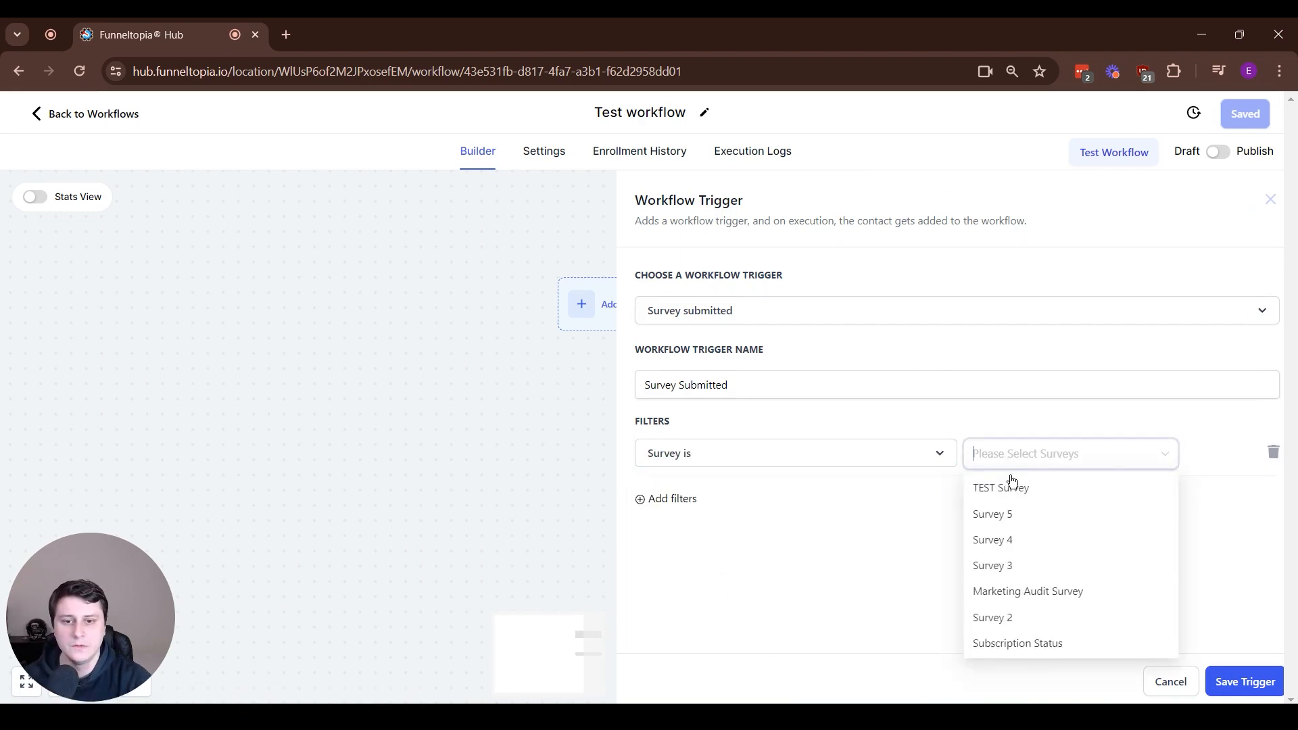
click(999, 566)
click(1004, 517)
click(995, 542)
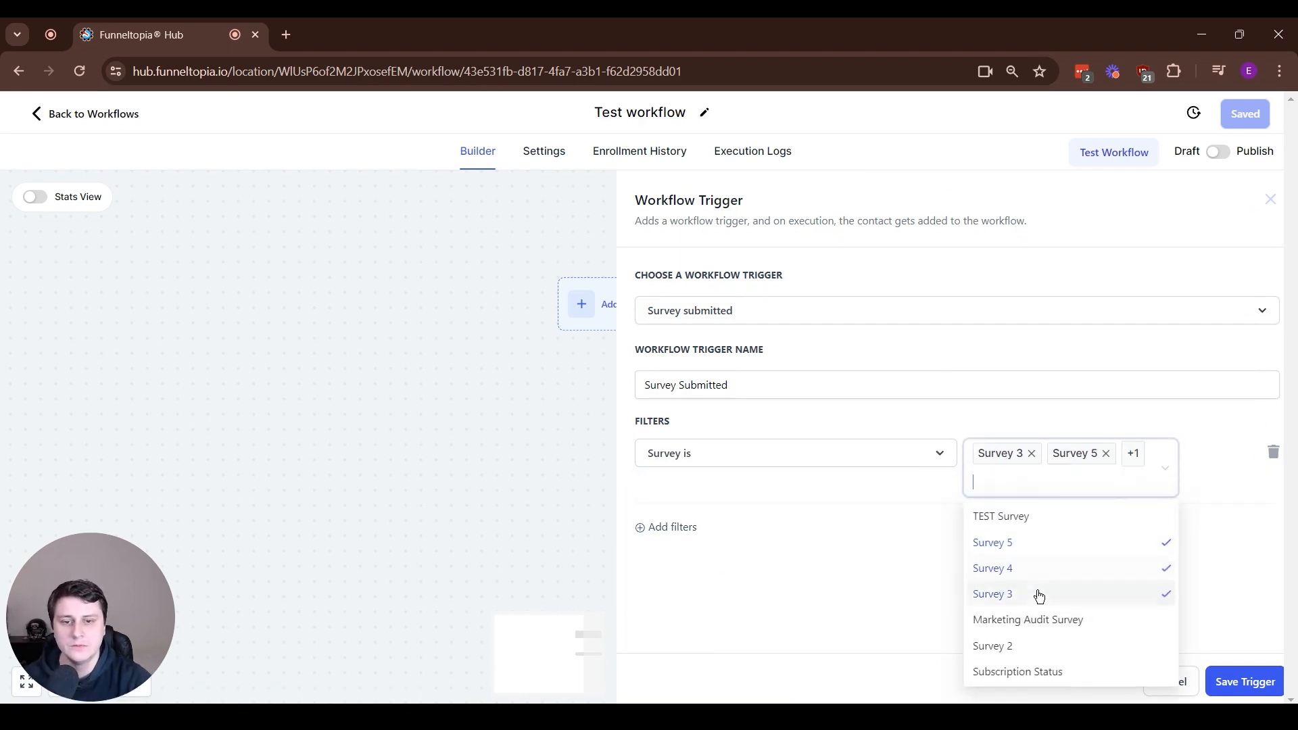
click(1042, 618)
click(1021, 644)
click(869, 615)
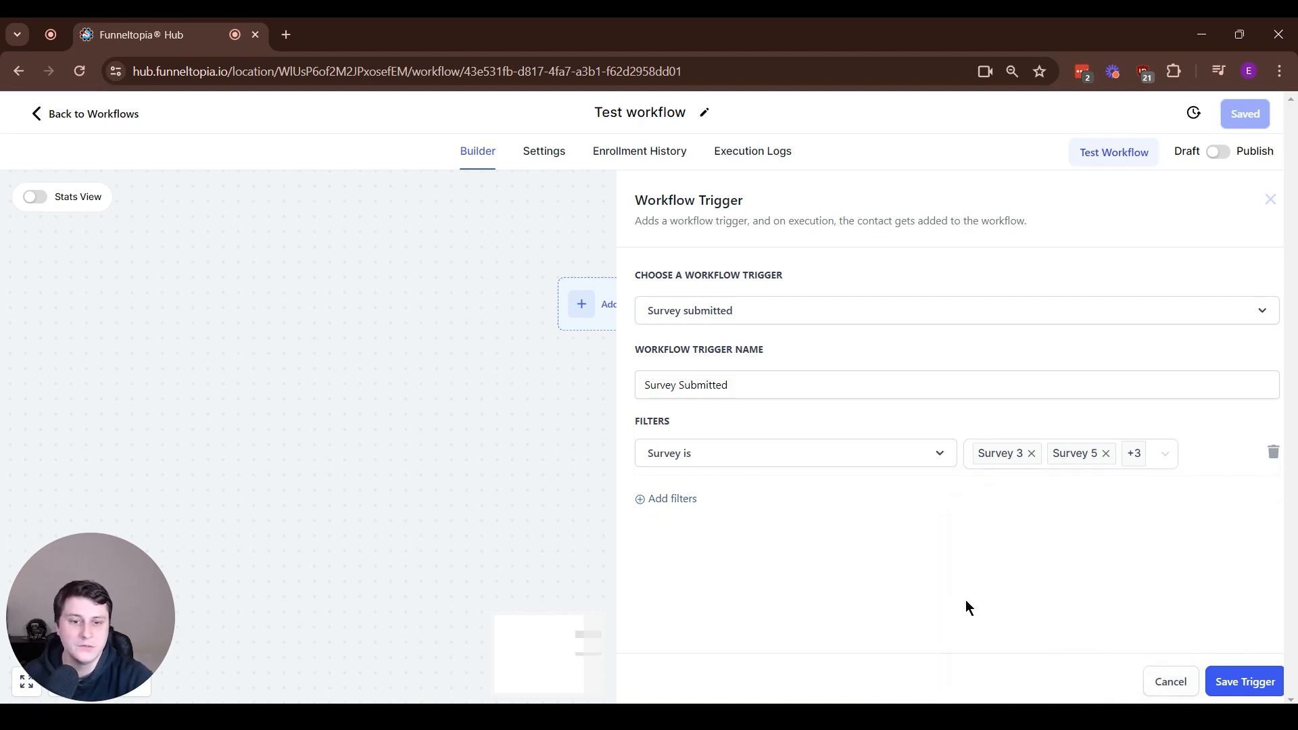
click(1168, 683)
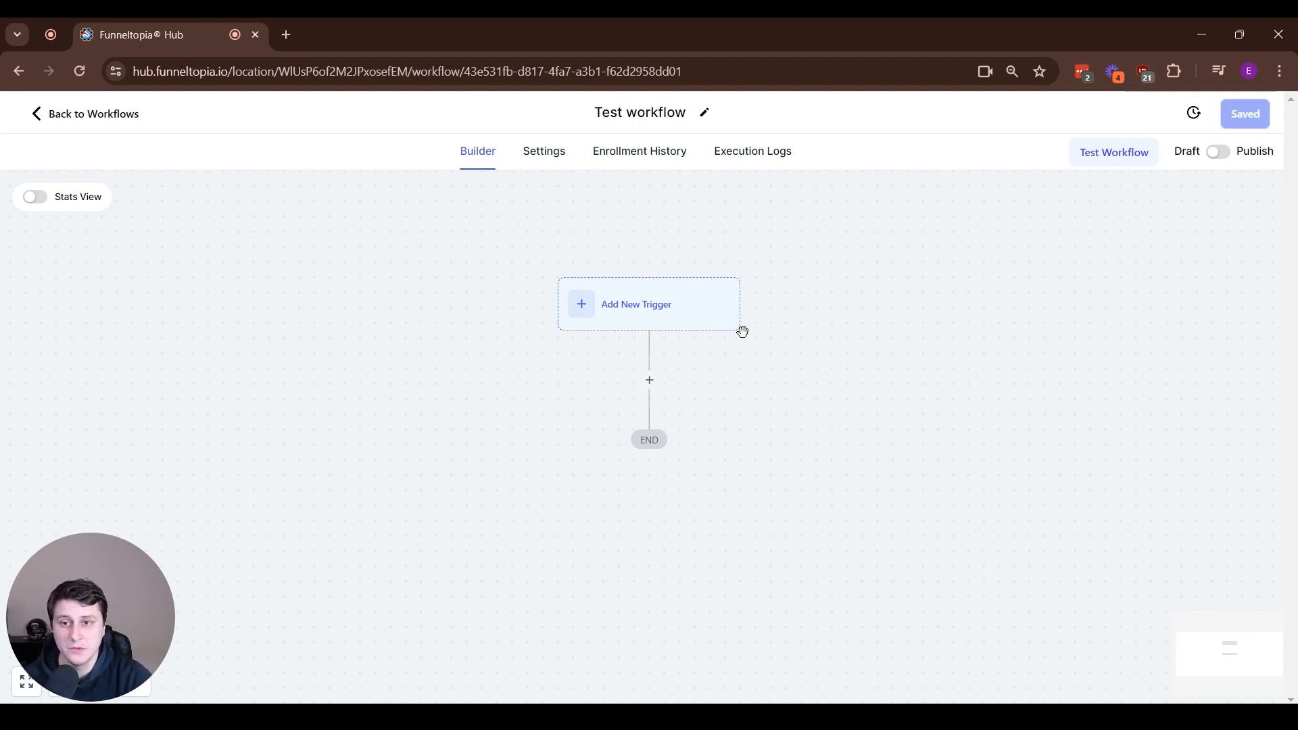
Step: Start a "Facebook - Comment(s) on a Post" trigger with its page filter set to Millionaire Mindset Trainings
click(652, 319)
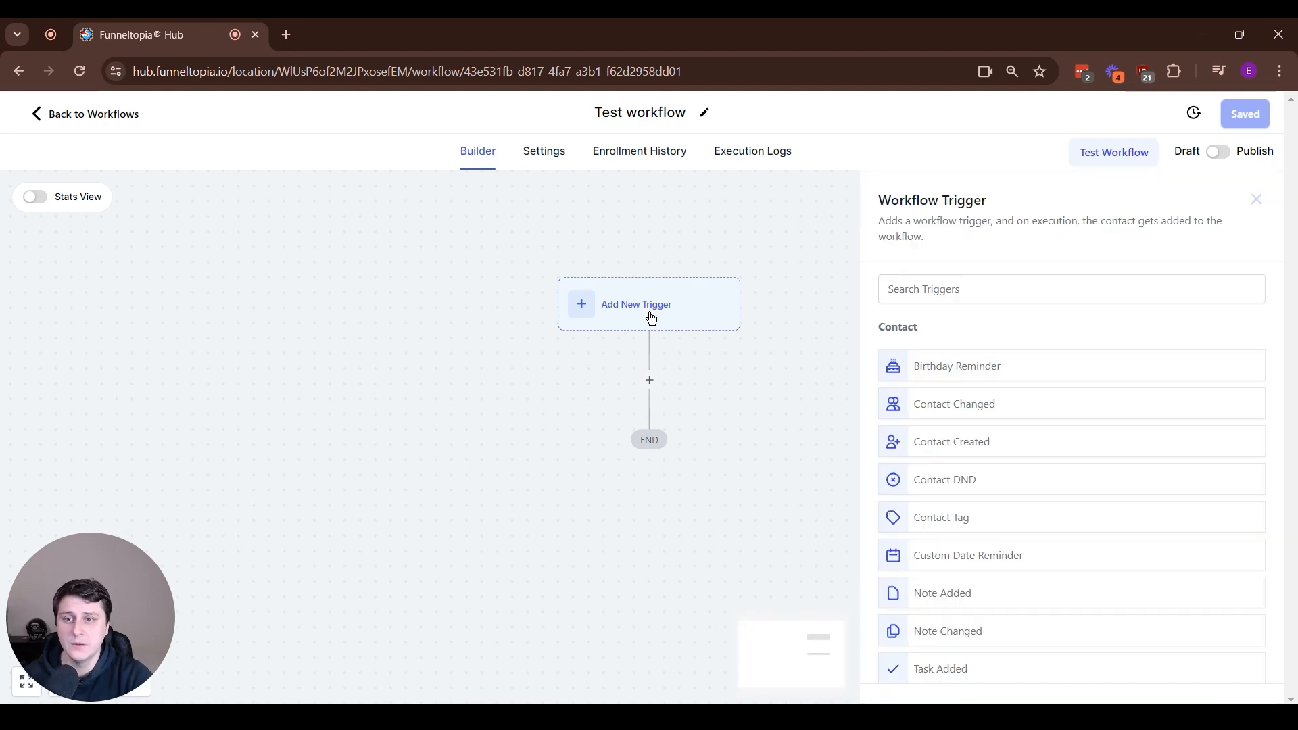
click(900, 289)
text(face)
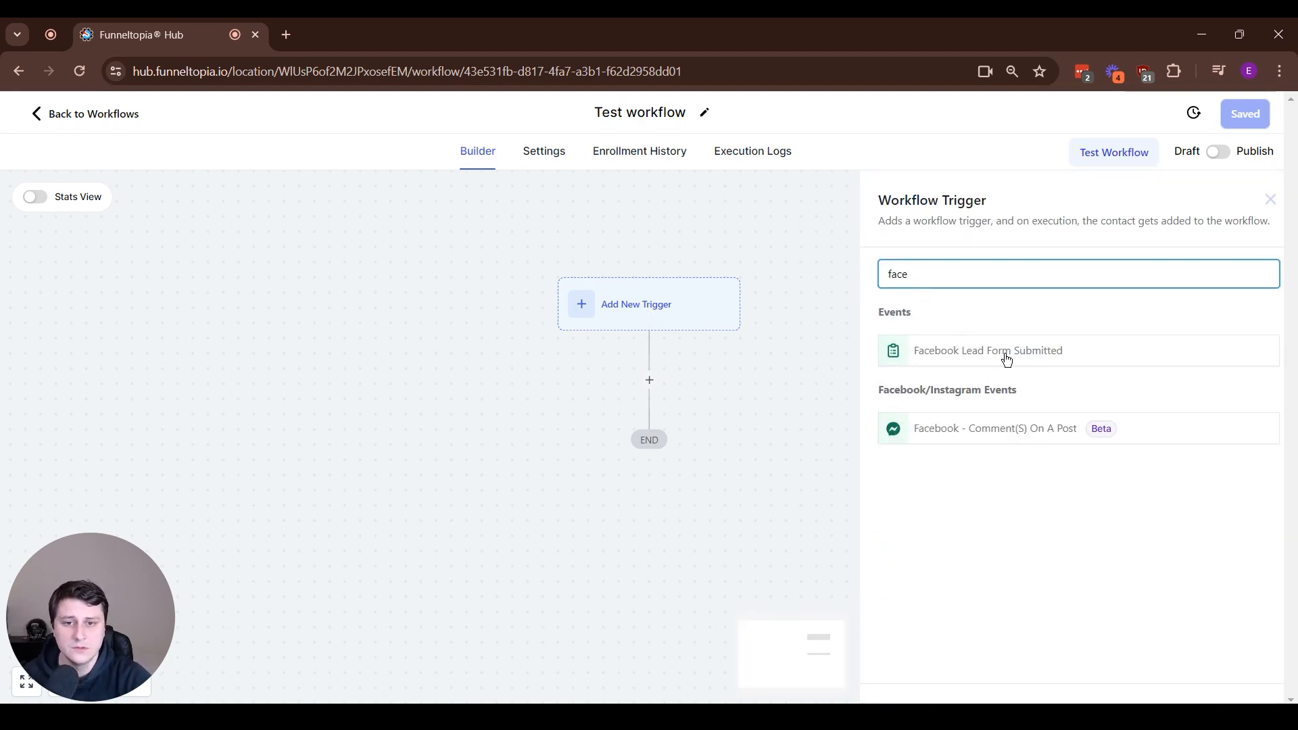
click(1014, 429)
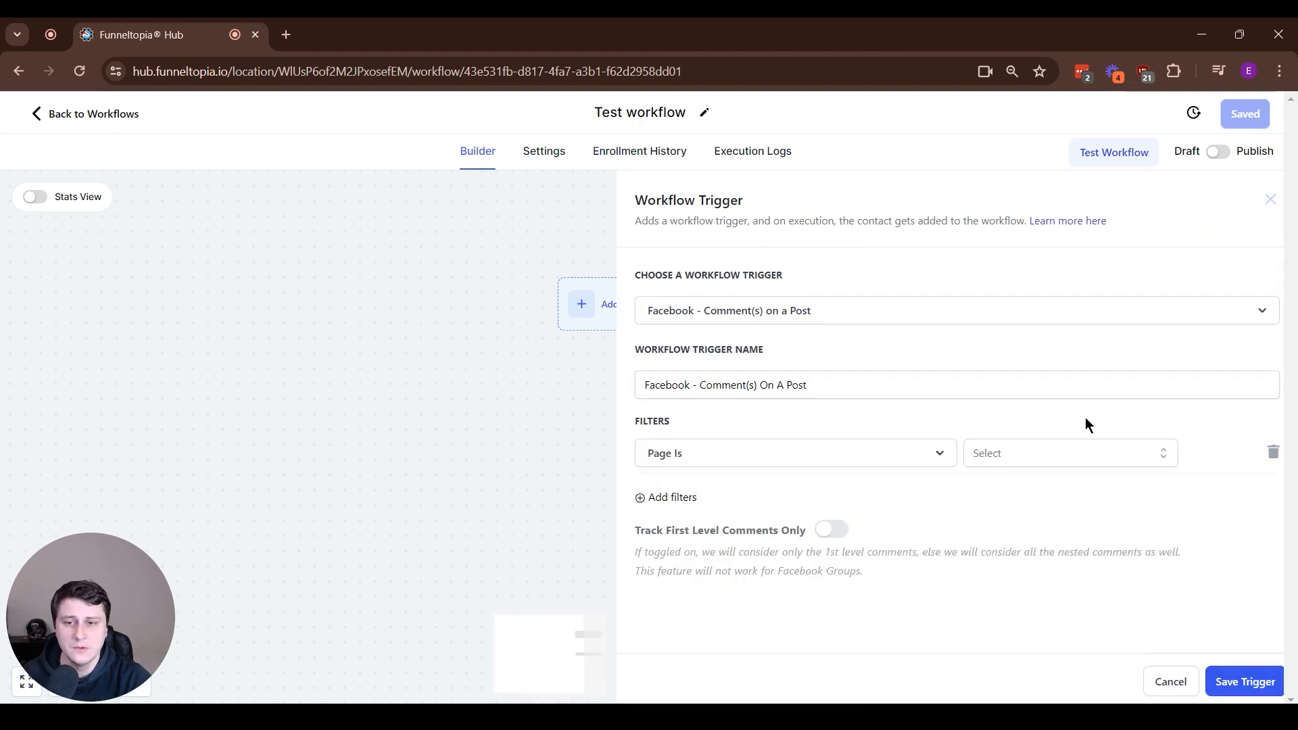
click(1007, 452)
click(1036, 531)
Step: Filter the Facebook comment trigger by post type Published Post and by the post dated 03-Jan-2022
click(773, 509)
click(773, 508)
click(1025, 502)
click(1024, 501)
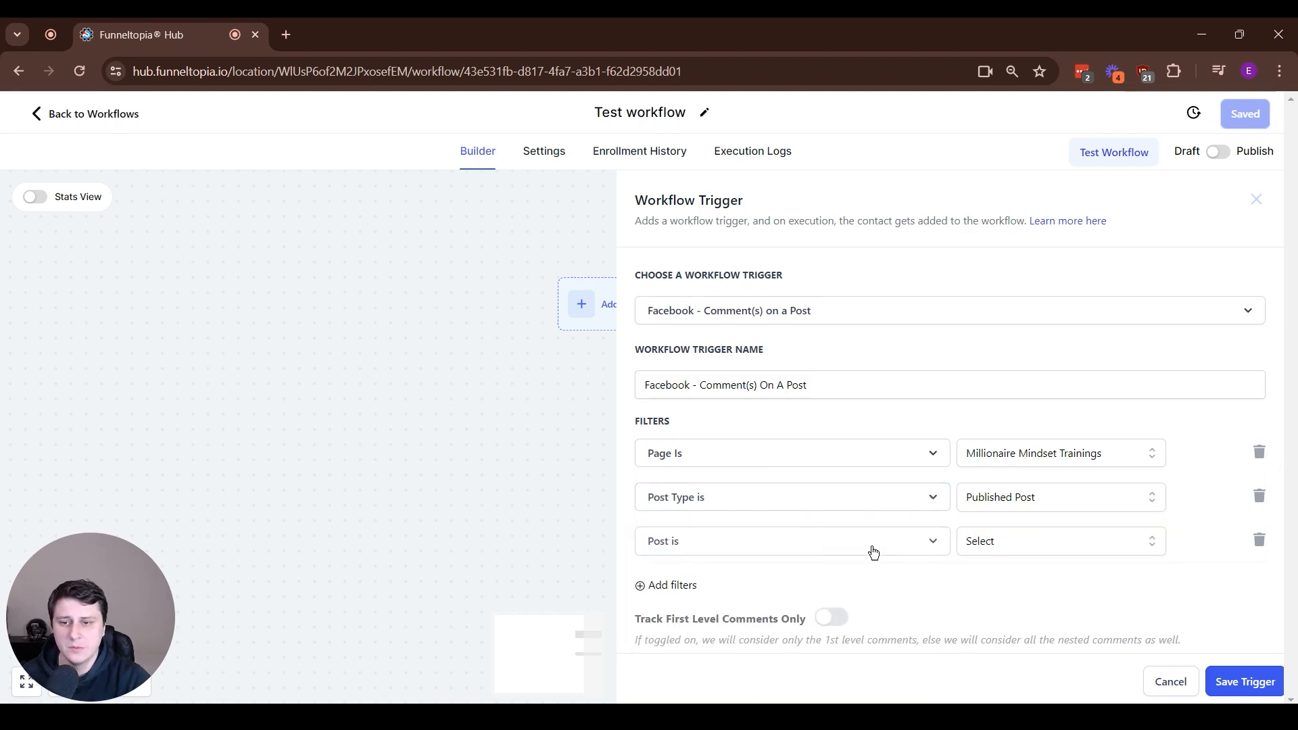
click(1060, 545)
click(1030, 610)
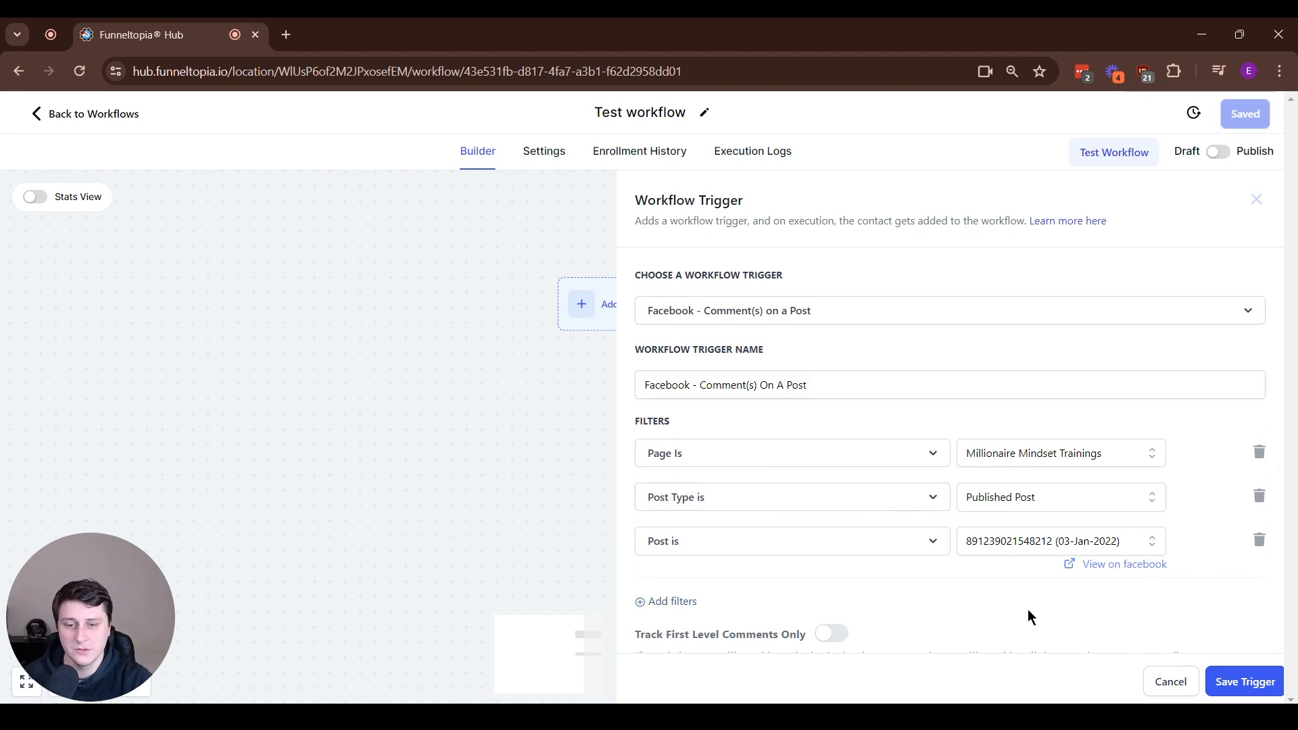
Step: Add an Exact Match filter with the phrase "Interested" to the Facebook comment trigger
scroll(1028, 610, down, 1)
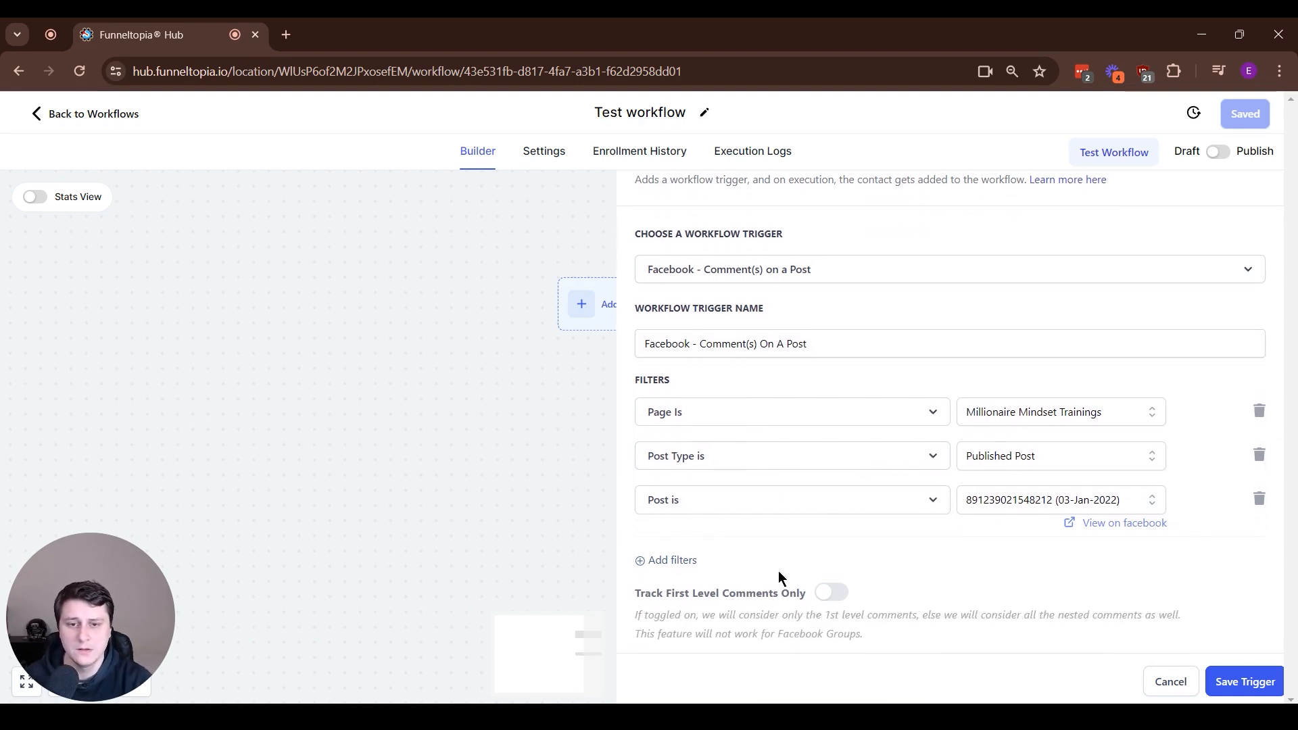
click(676, 562)
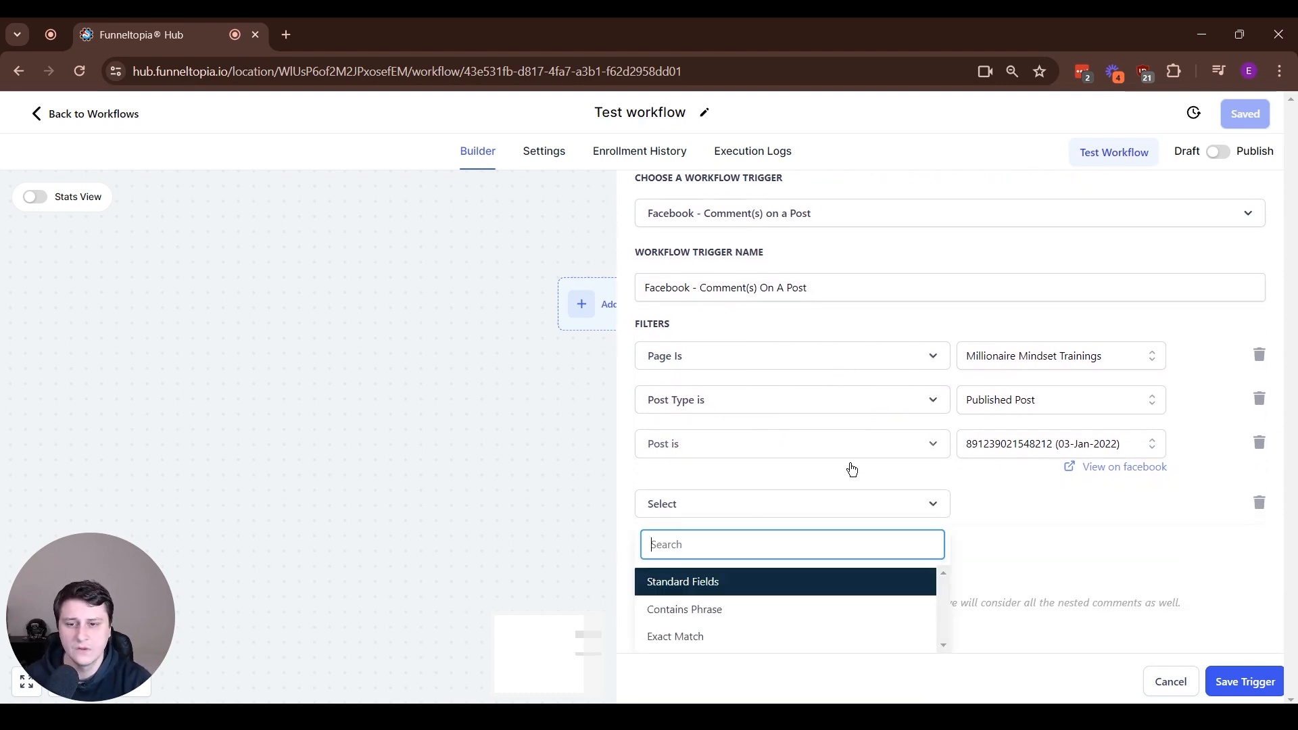
click(742, 637)
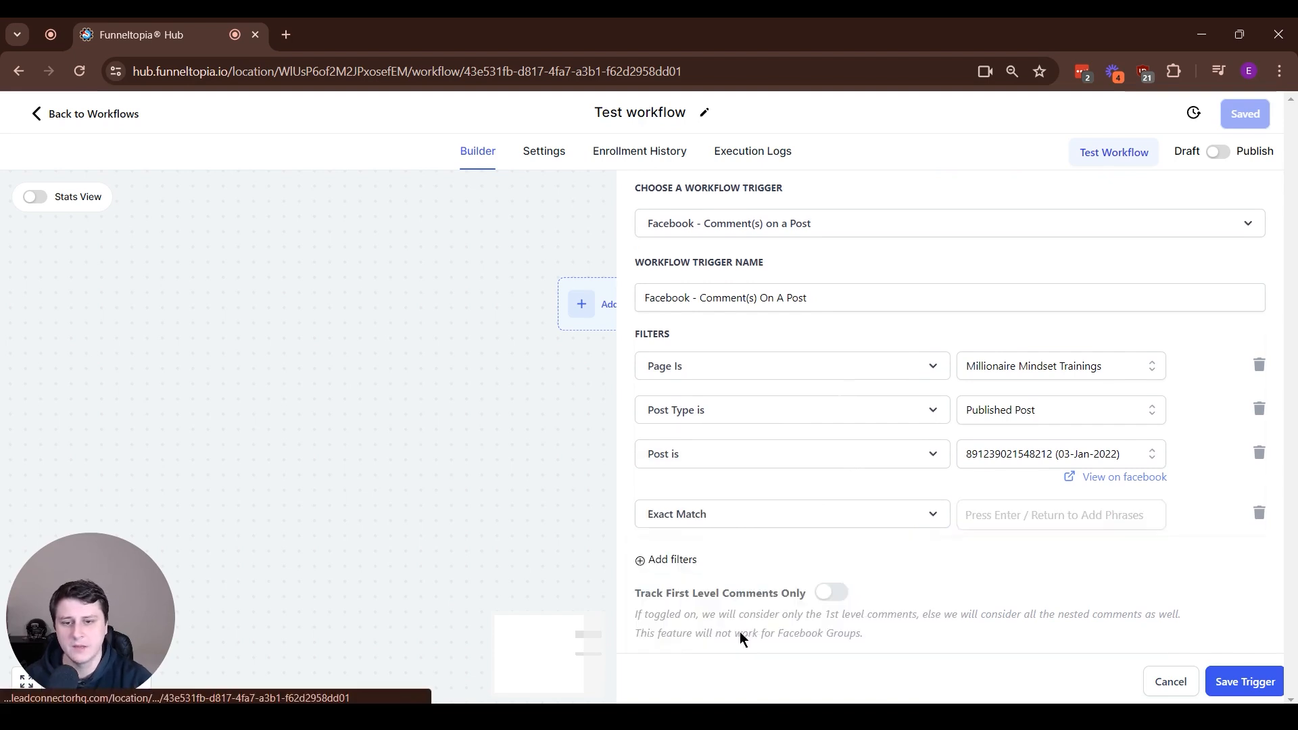
click(987, 525)
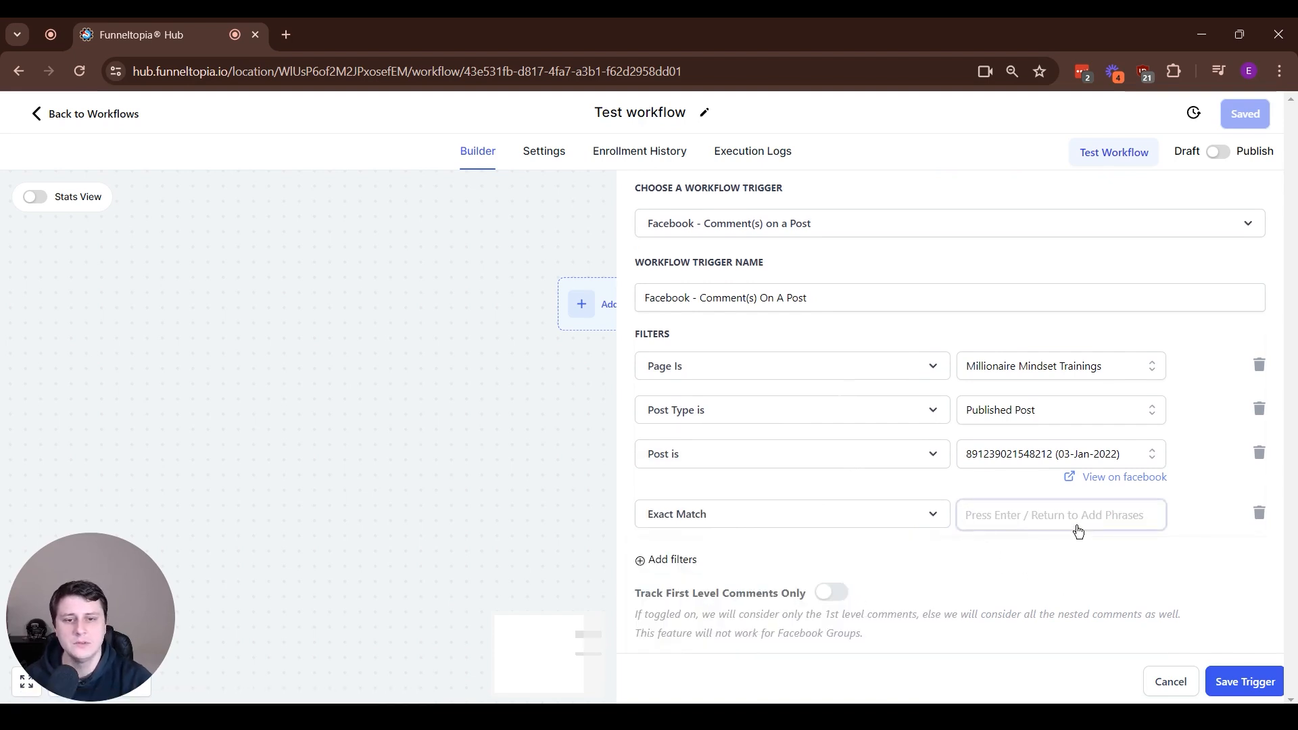
text(Interested)
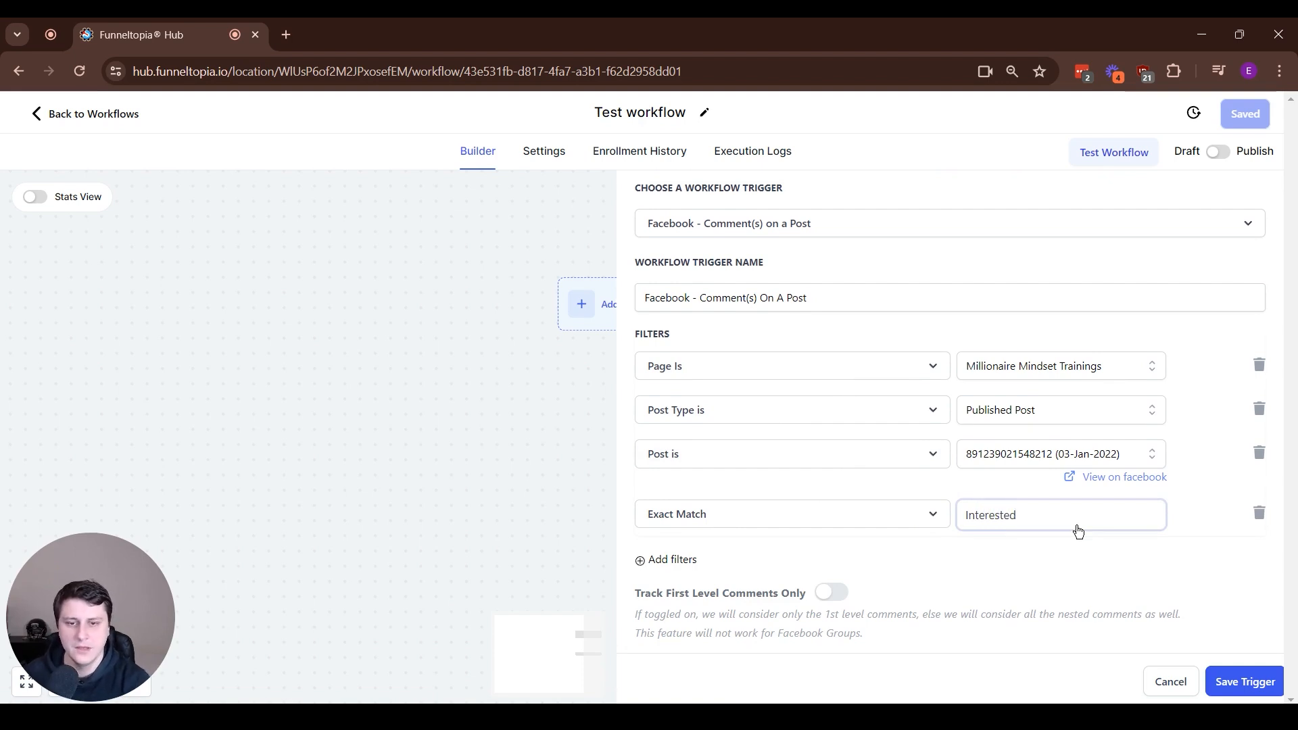
key(Return)
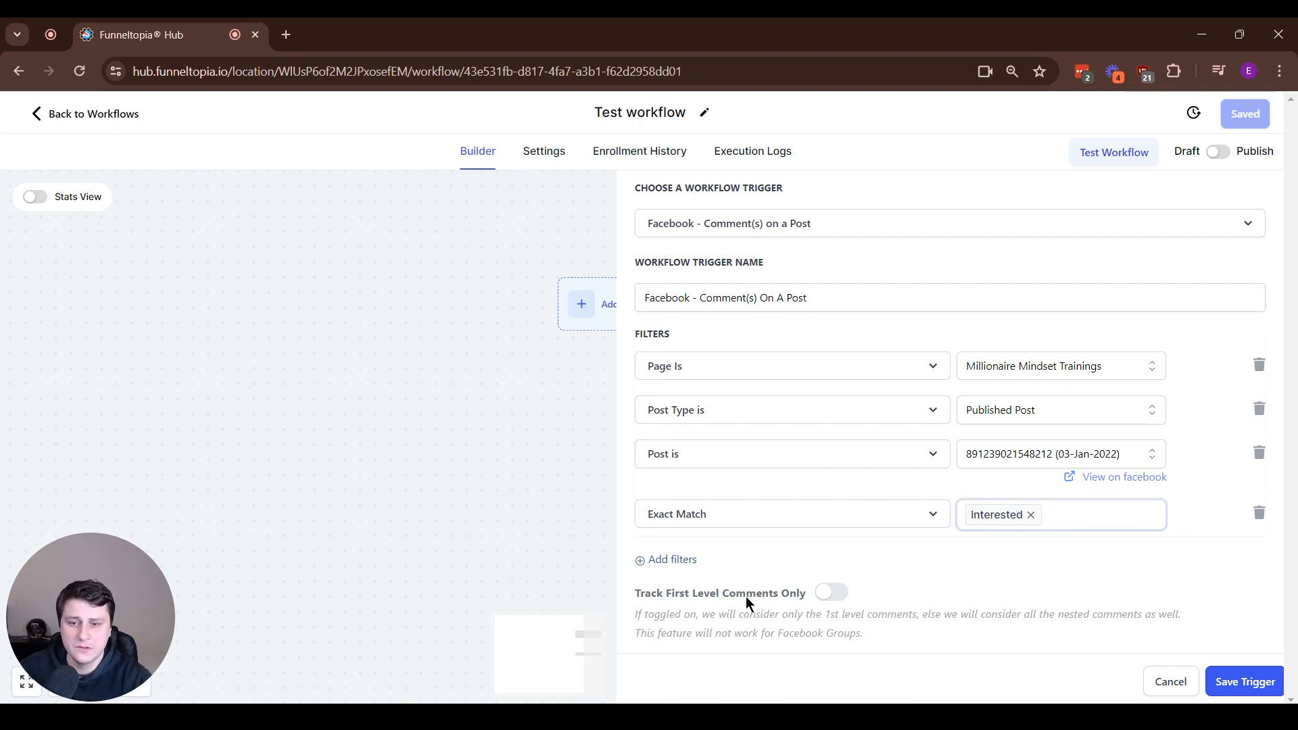
Step: Turn on Track First Level Comments Only for the Facebook comment trigger and save the trigger
click(828, 596)
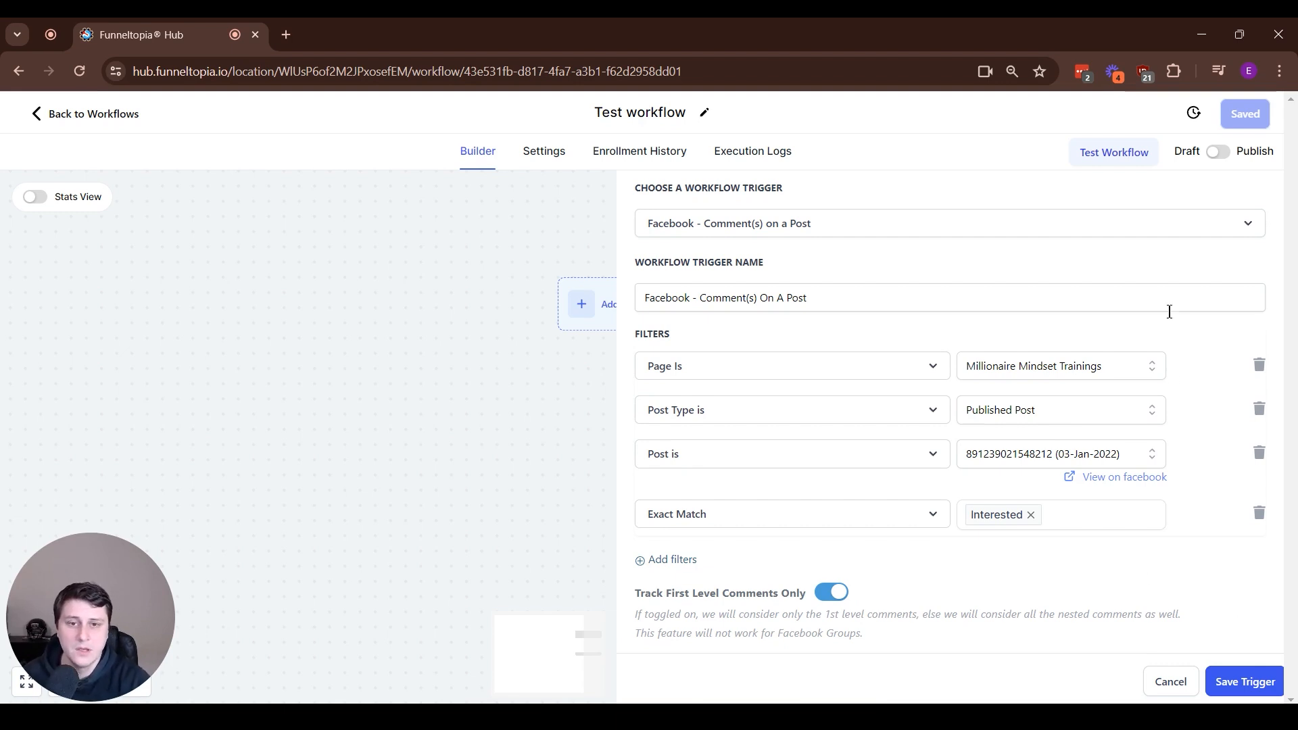
click(1251, 682)
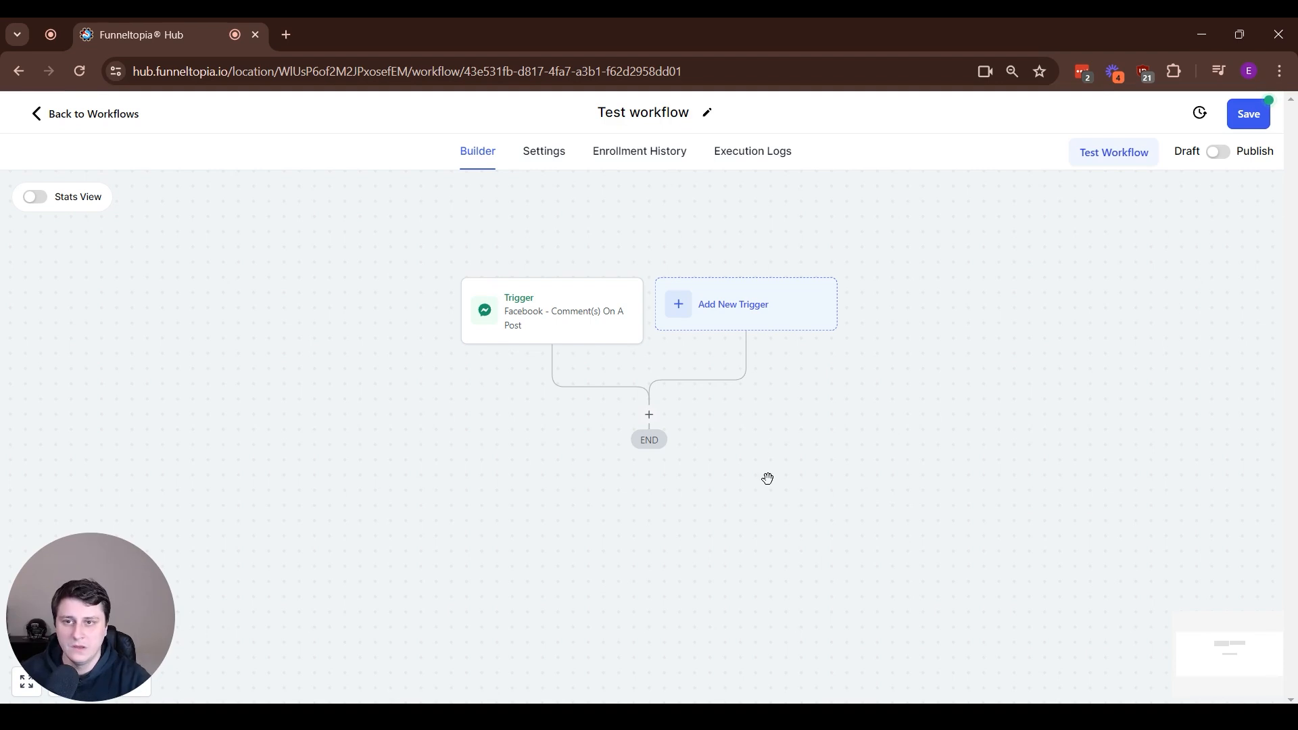
Step: Rename the workflow to "Facebook comment trigger"
click(664, 109)
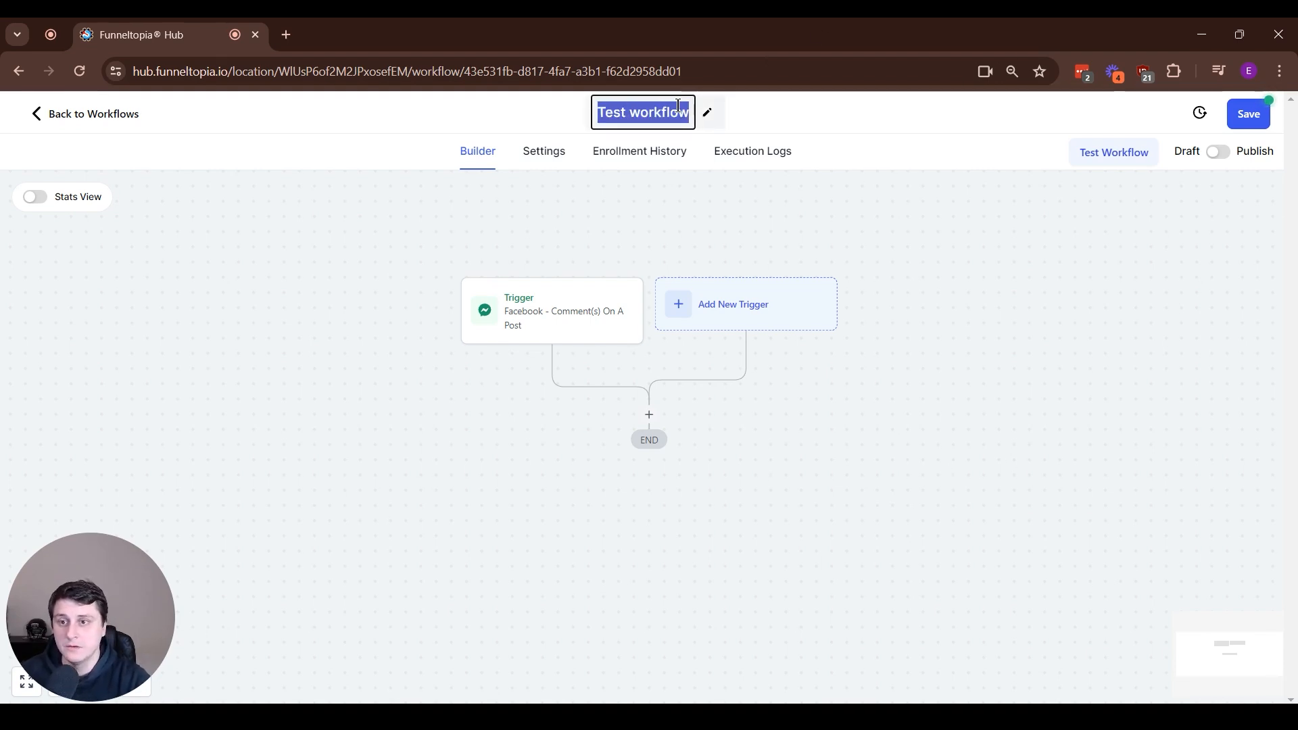
text(Fa)
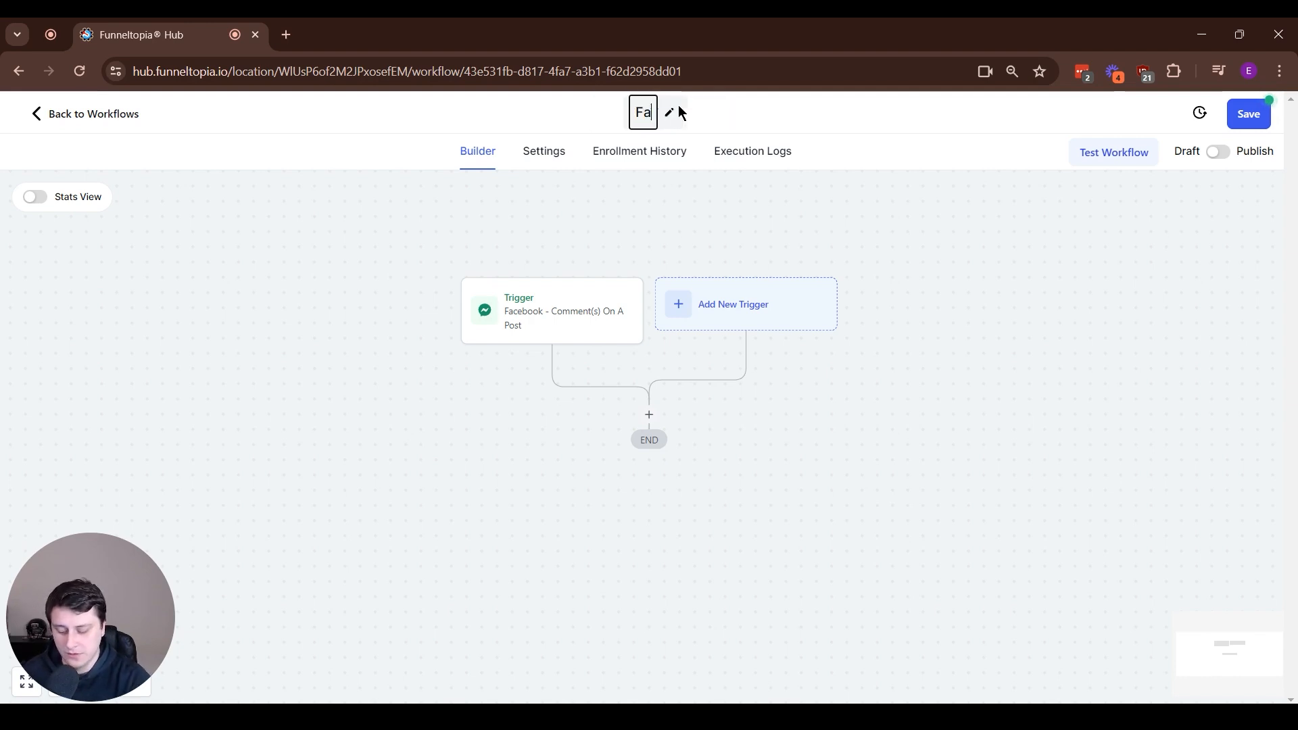
text(cebook comment trigger)
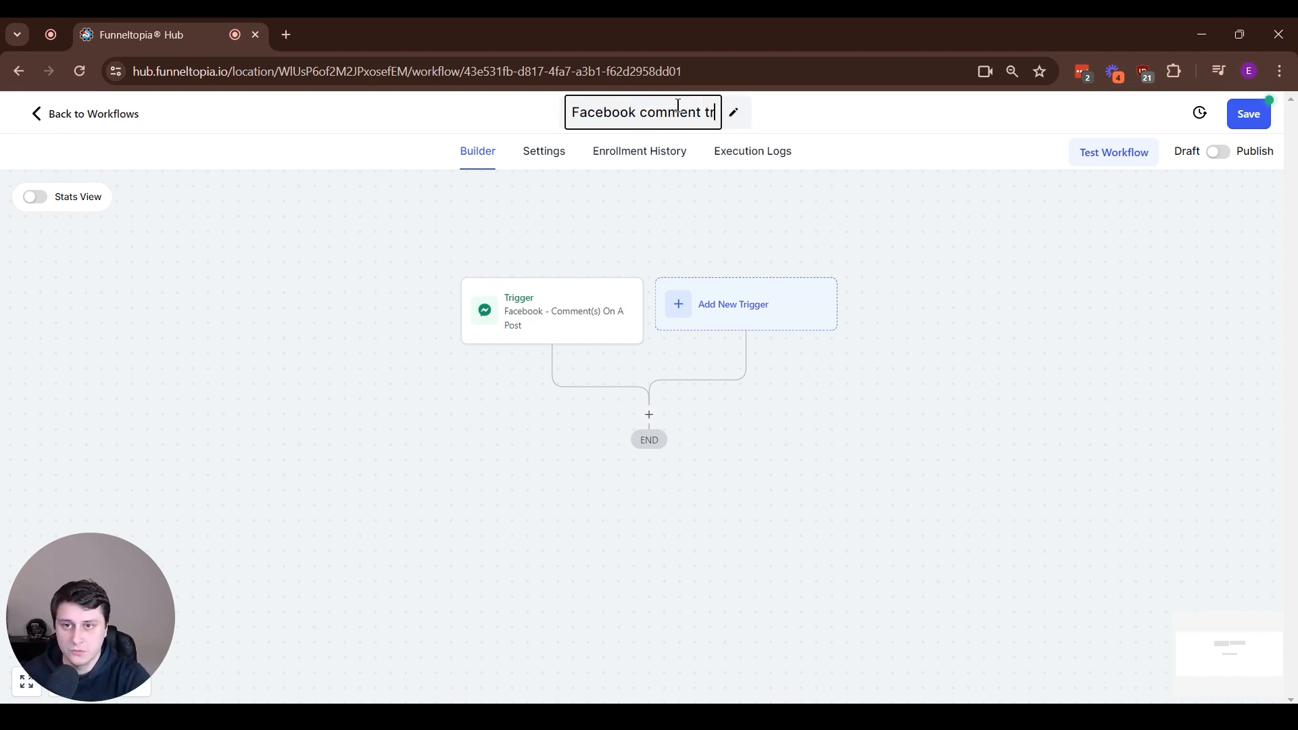
click(904, 357)
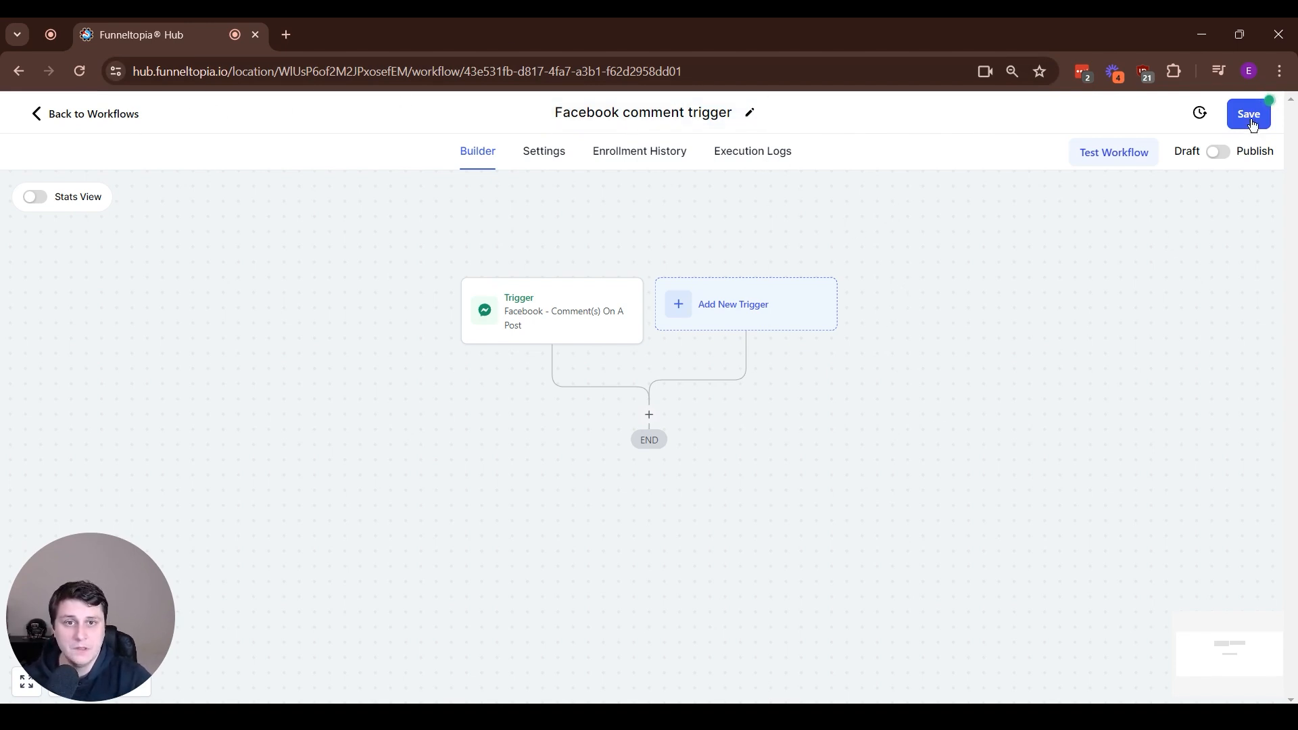
Step: Leave the workflow builder, discarding the unsaved changes, and open the support widget
click(103, 121)
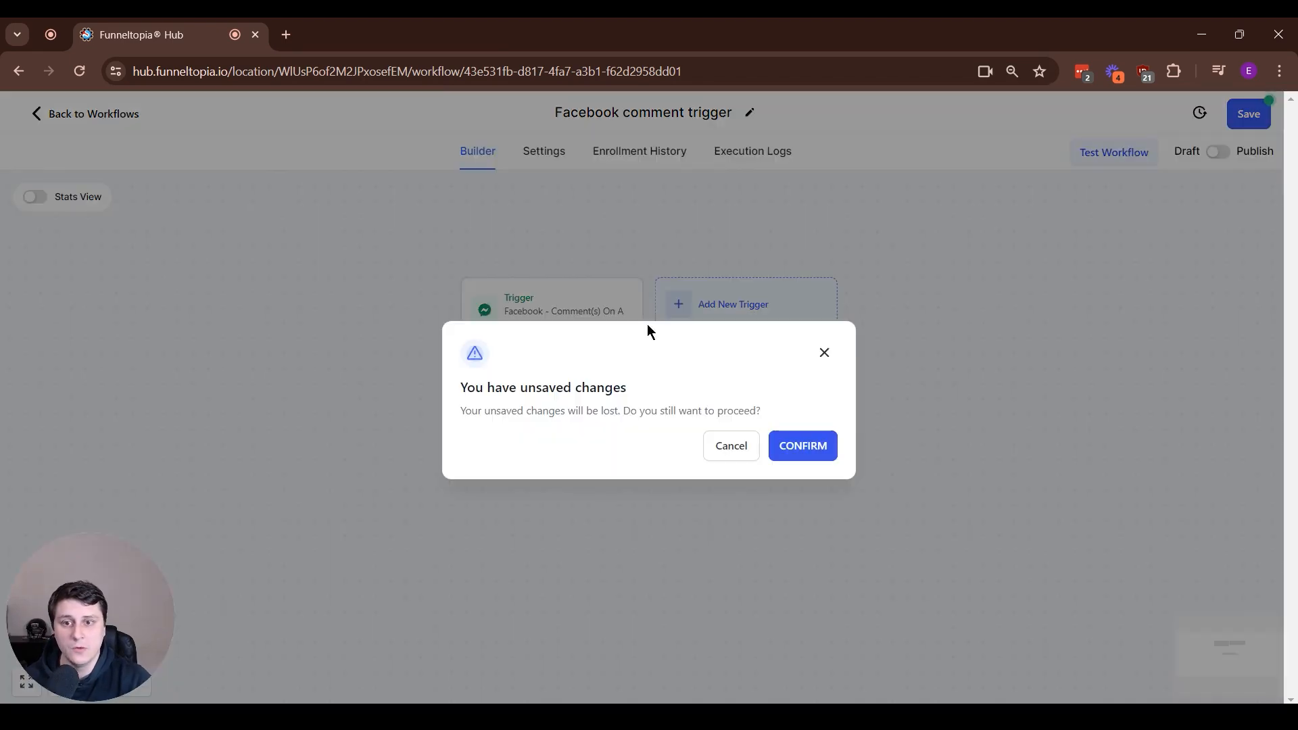
click(804, 457)
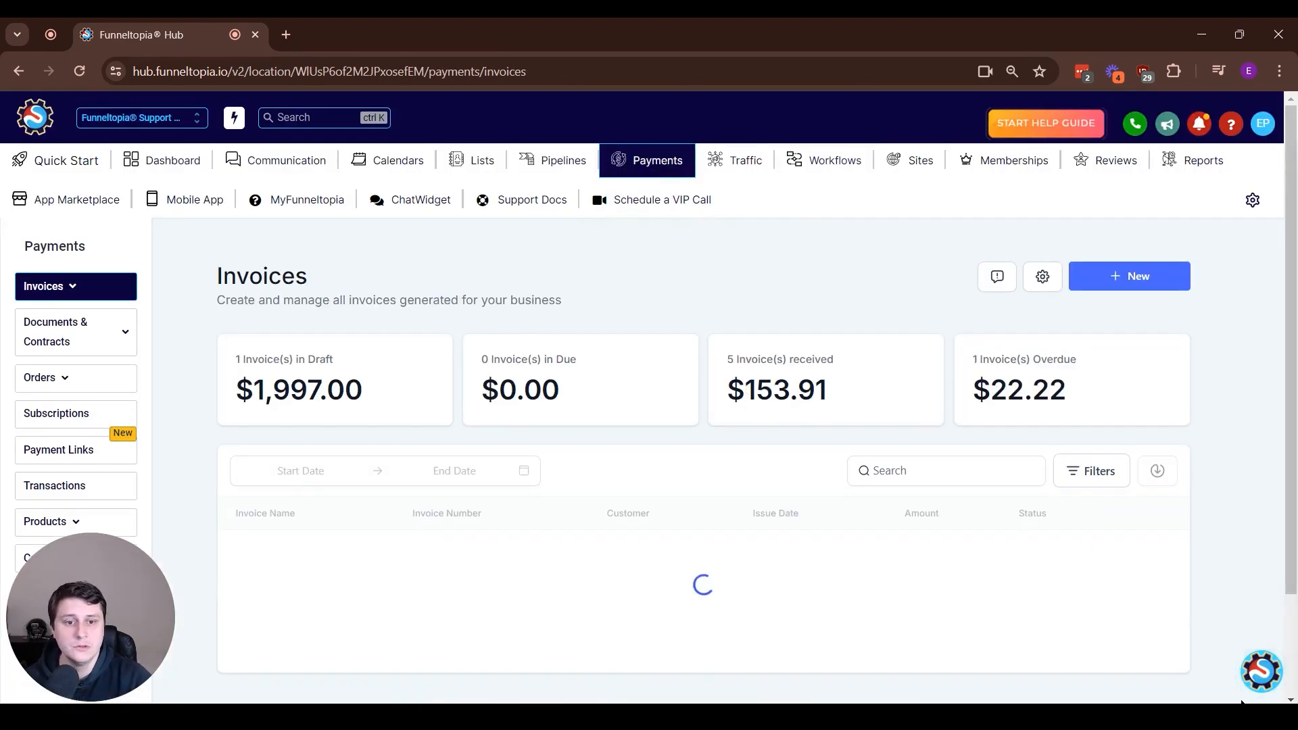
click(1261, 672)
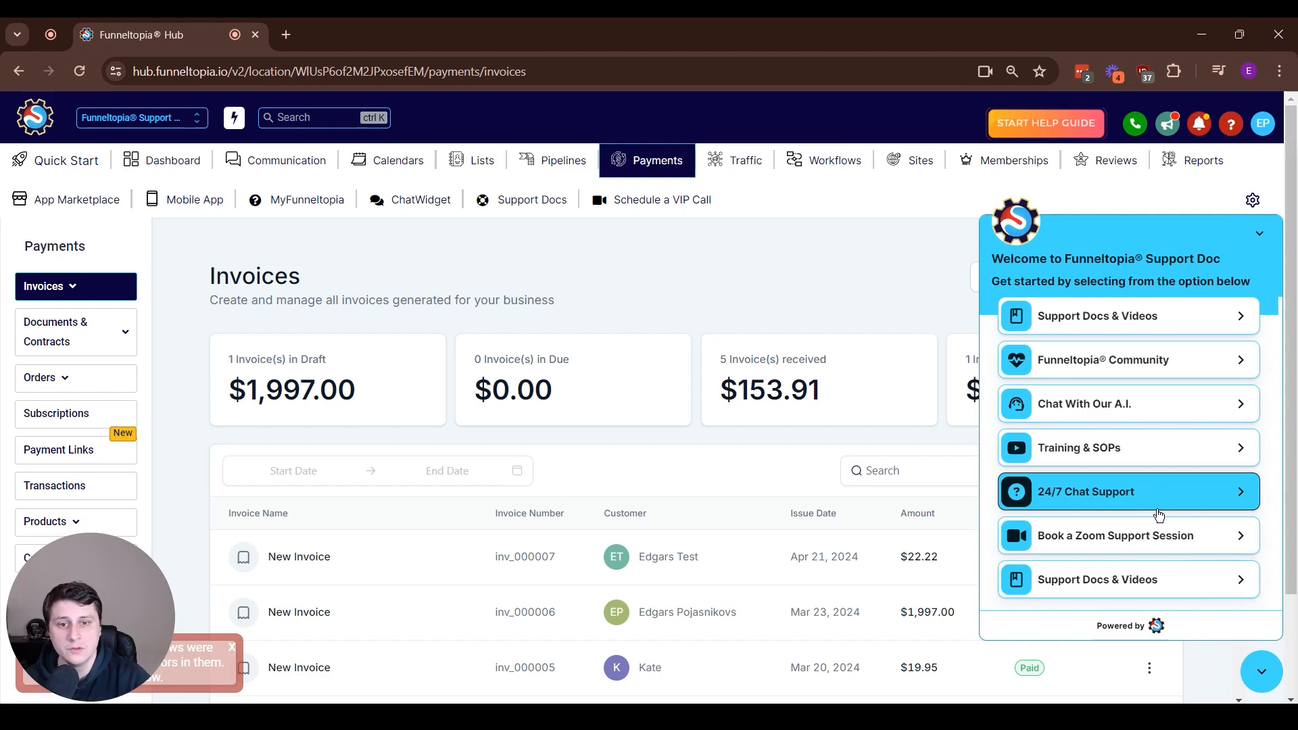